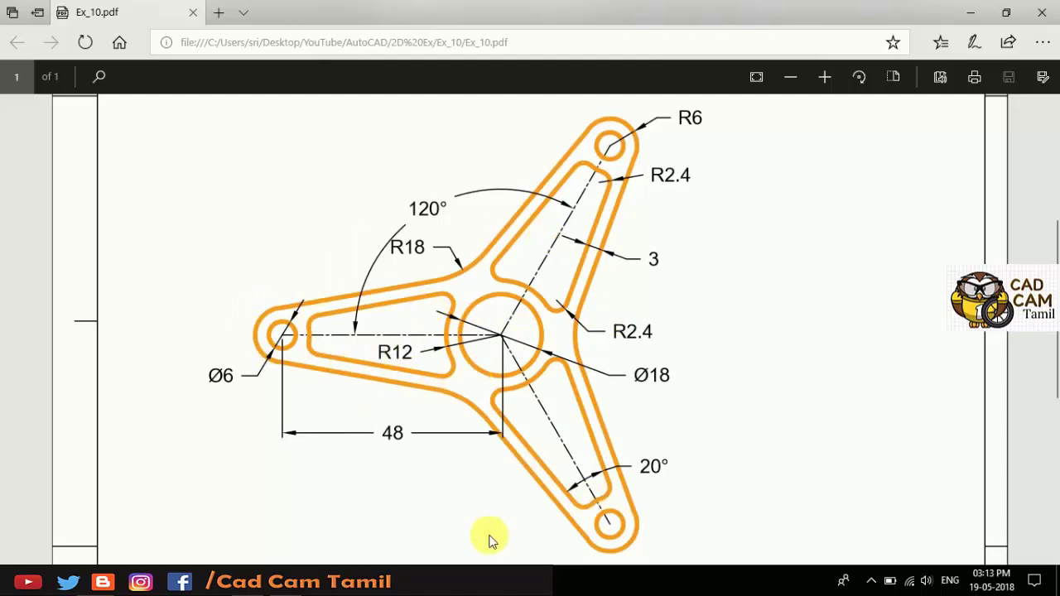
Step: Leave the Ex_10 reference PDF and switch to the blank AutoCAD Drawing1
{"action": "left_click", "coordinate": [296, 580]}
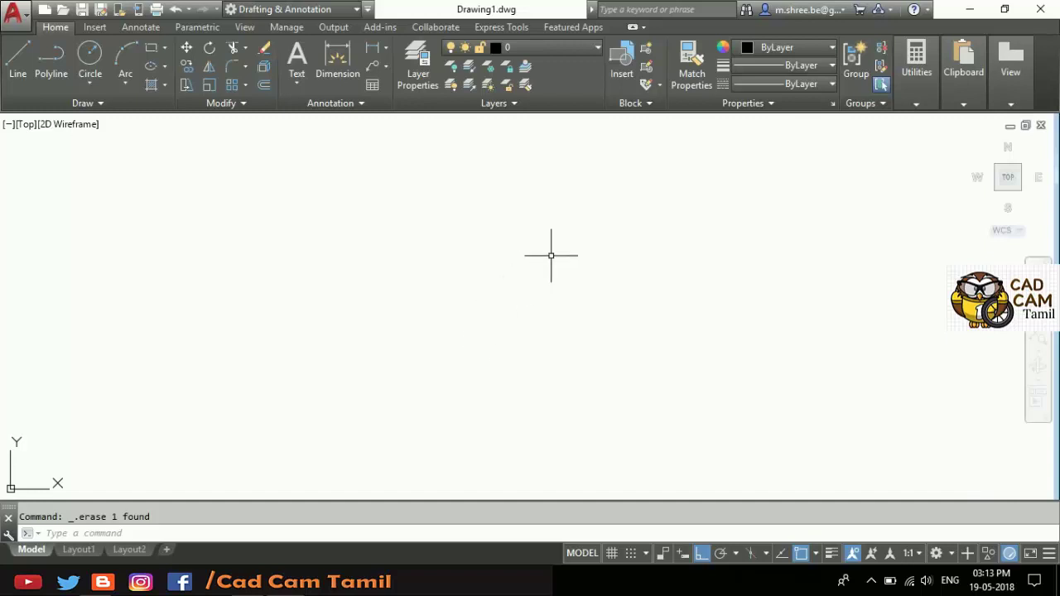
Step: Draw a 48-unit horizontal centre line in the CENTER2 linetype
{"action": "left_click", "coordinate": [820, 86]}
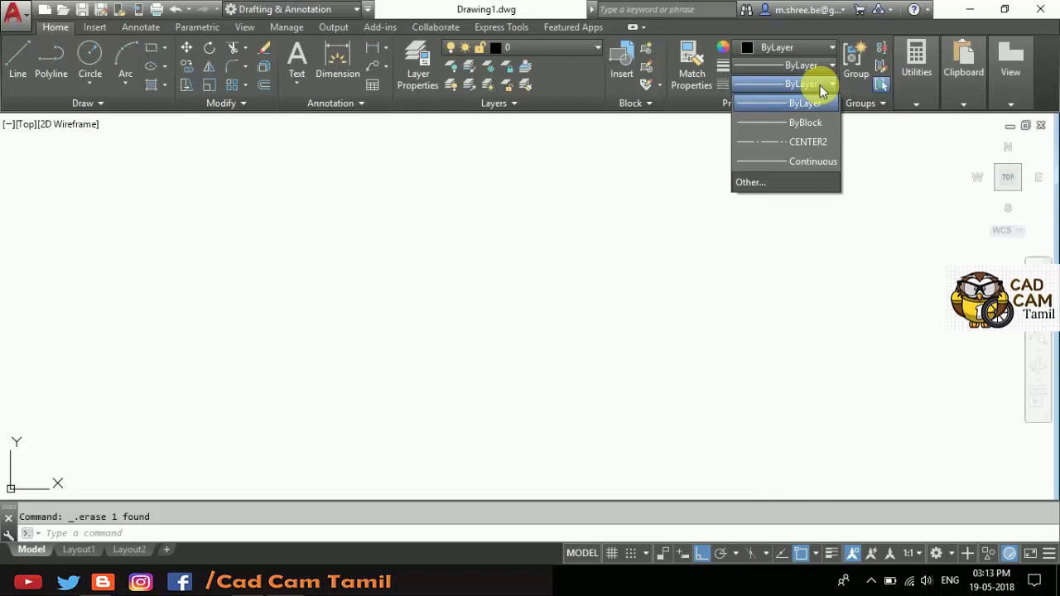
{"action": "left_click", "coordinate": [808, 143]}
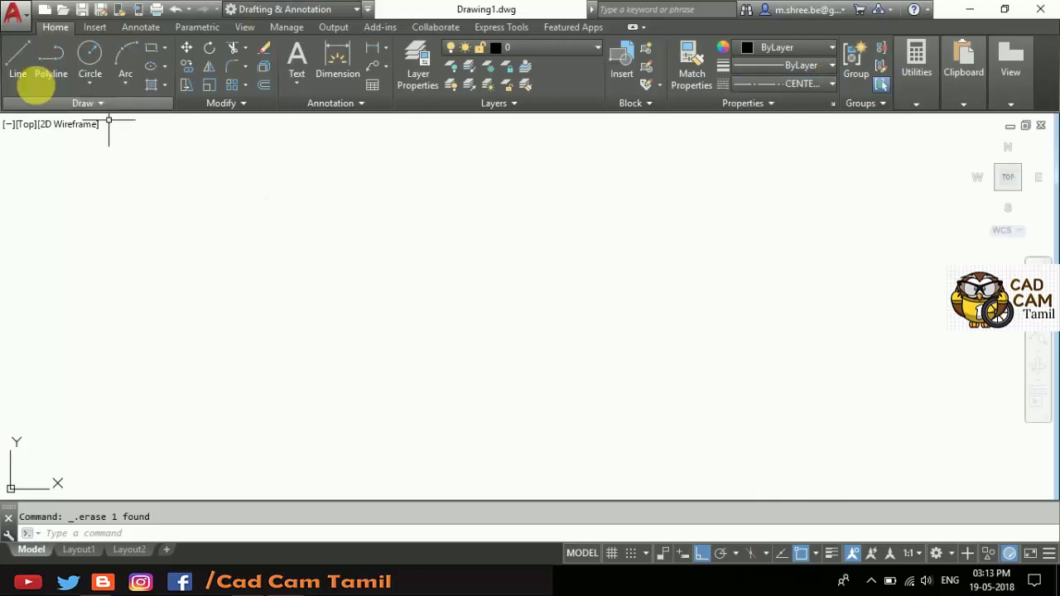
{"action": "left_click", "coordinate": [20, 66]}
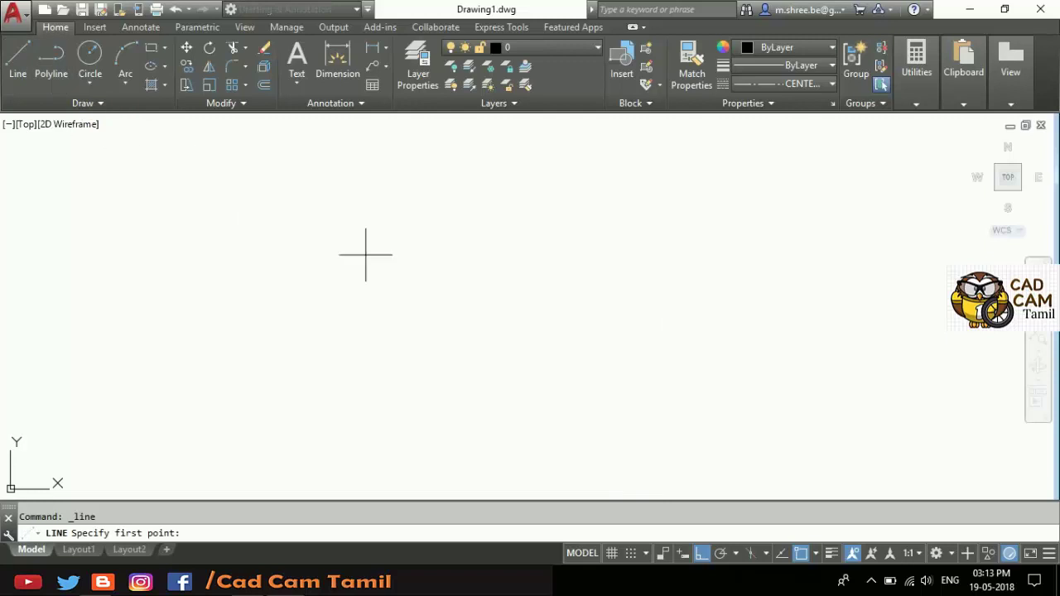
{"action": "left_click", "coordinate": [281, 290]}
{"action": "type", "text": "4"}
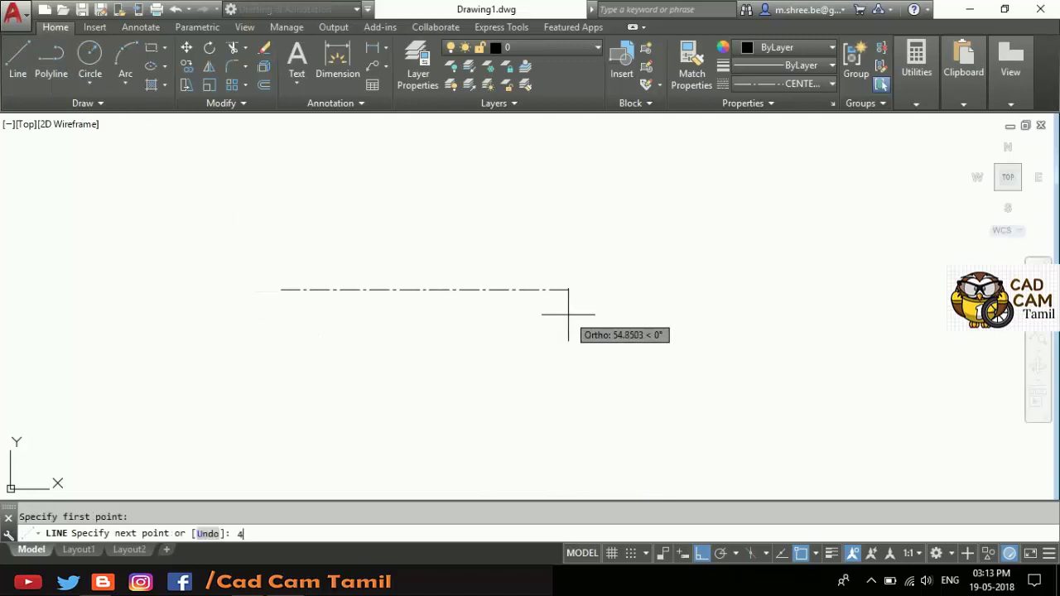
{"action": "key", "text": "Return"}
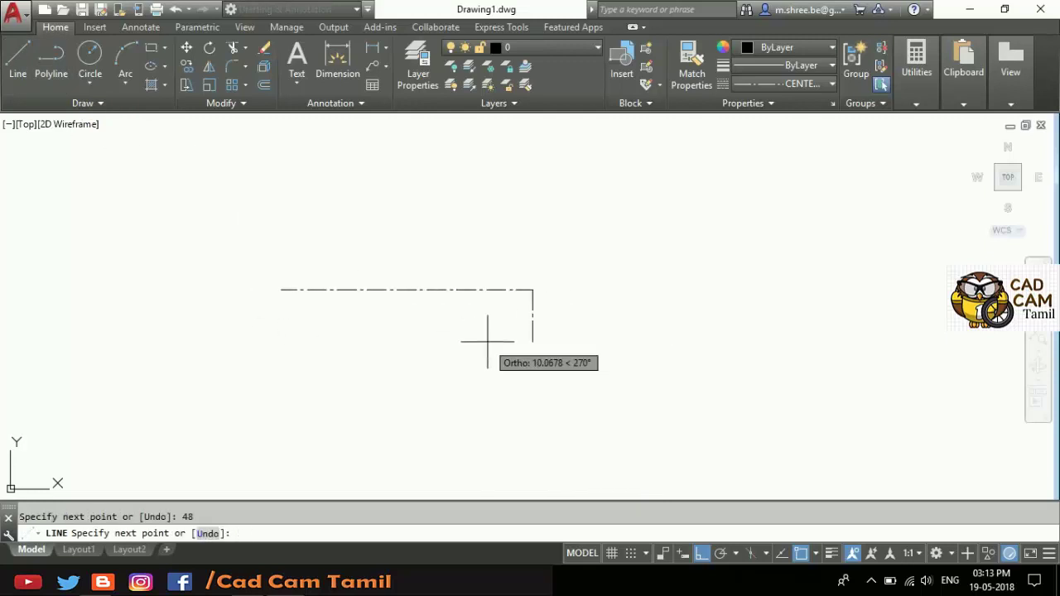
{"action": "key", "text": "Return"}
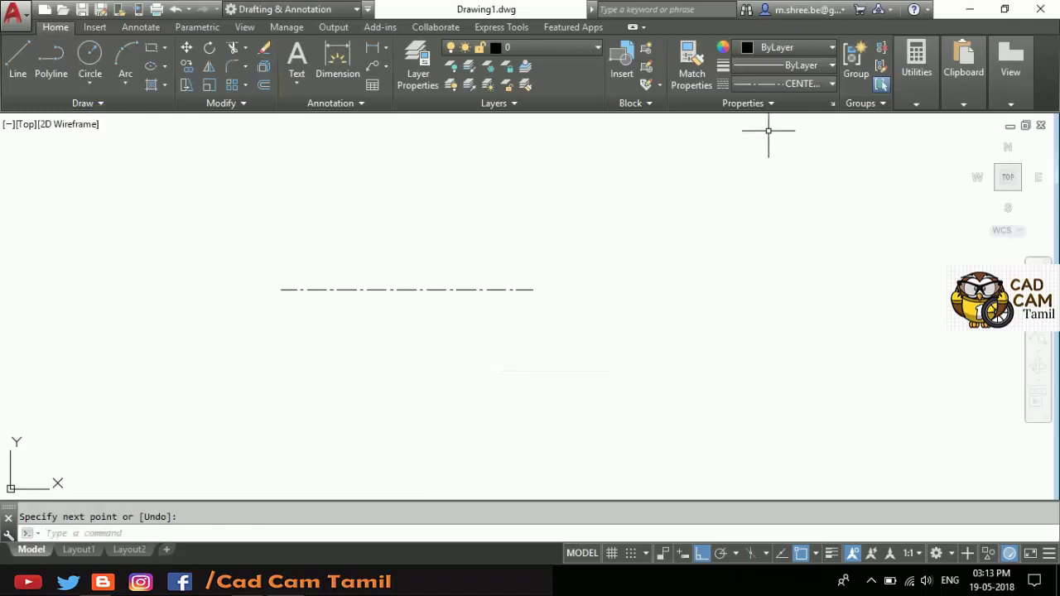
Step: Reset the linetype to ByLayer and return to the Ex_10 reference PDF
{"action": "left_click", "coordinate": [783, 86]}
{"action": "left_click", "coordinate": [778, 103]}
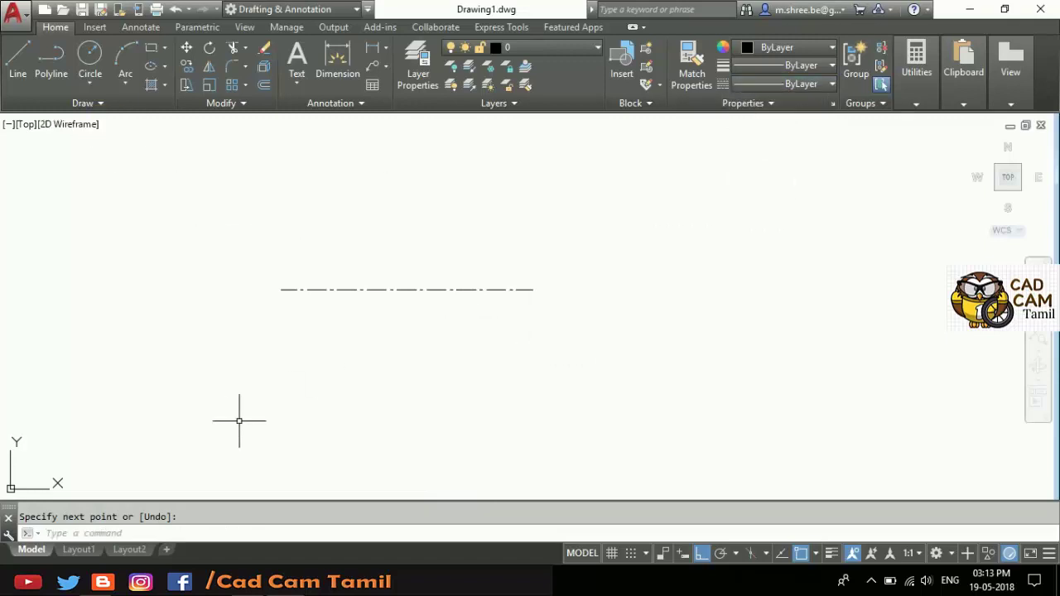
{"action": "key", "text": "alt+Tab"}
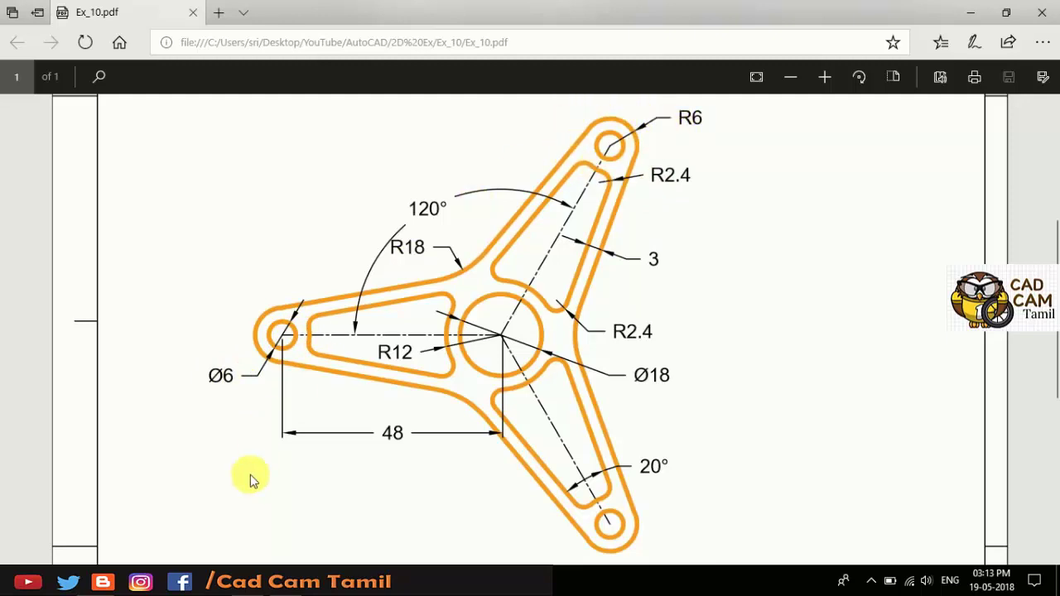
Step: Draw a radius-6 circle centred on the centre line's left end
{"action": "left_click", "coordinate": [259, 562]}
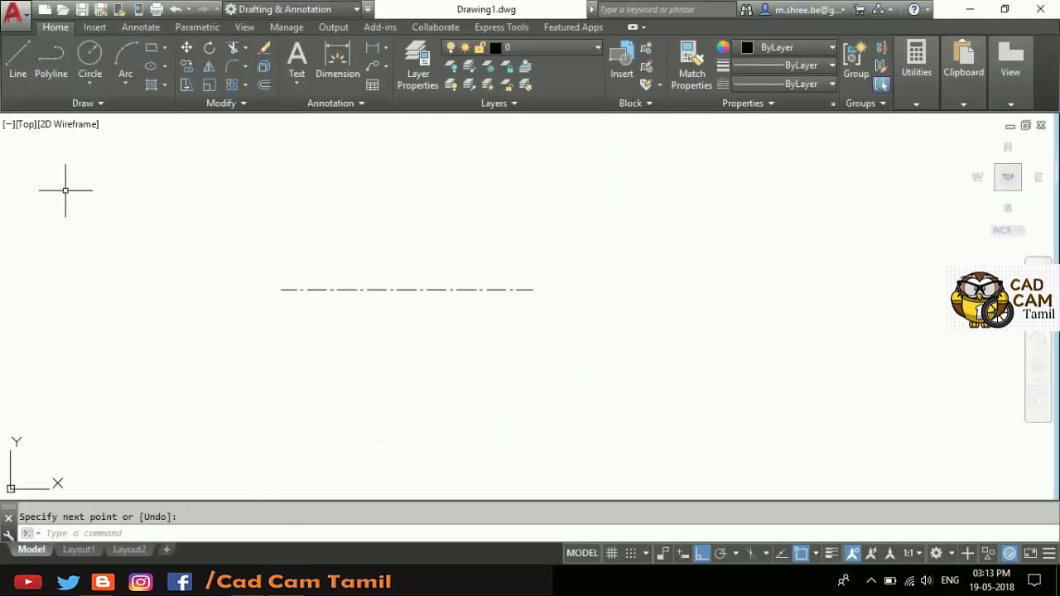
{"action": "left_click", "coordinate": [89, 73]}
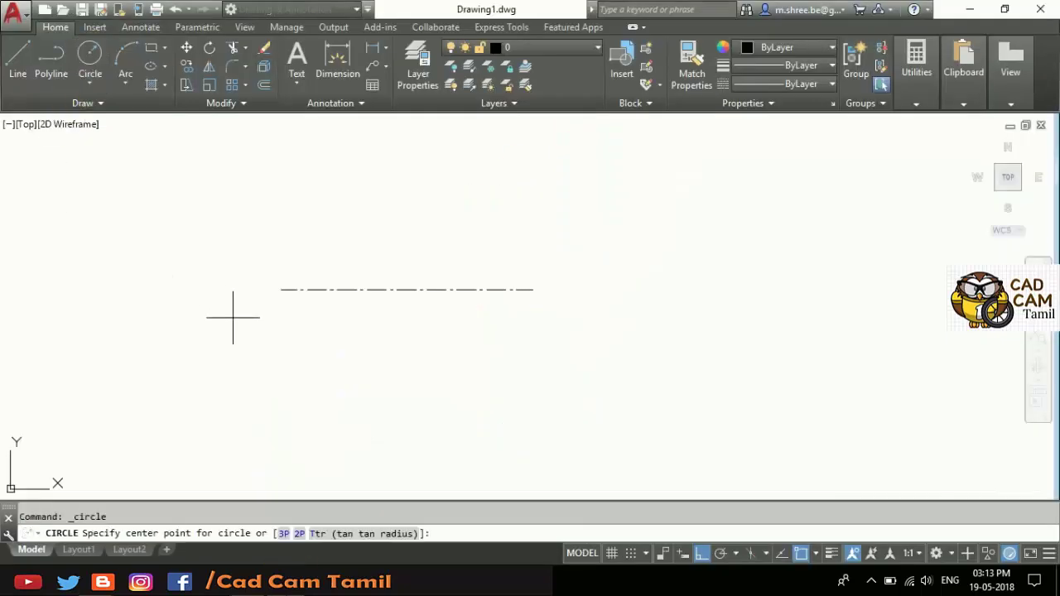
{"action": "left_click", "coordinate": [281, 289]}
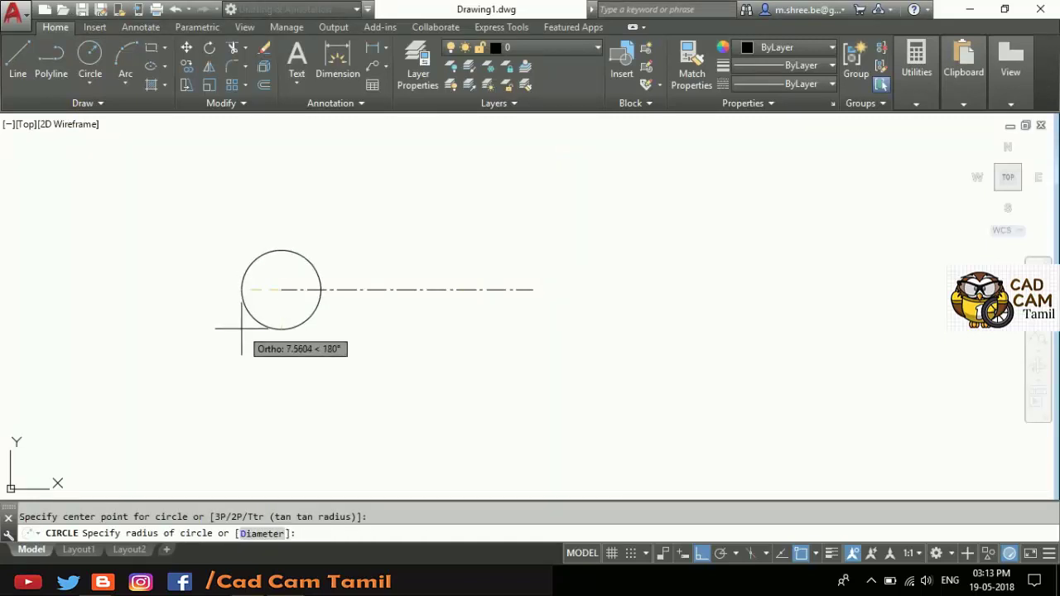
{"action": "type", "text": "6"}
{"action": "key", "text": "Return"}
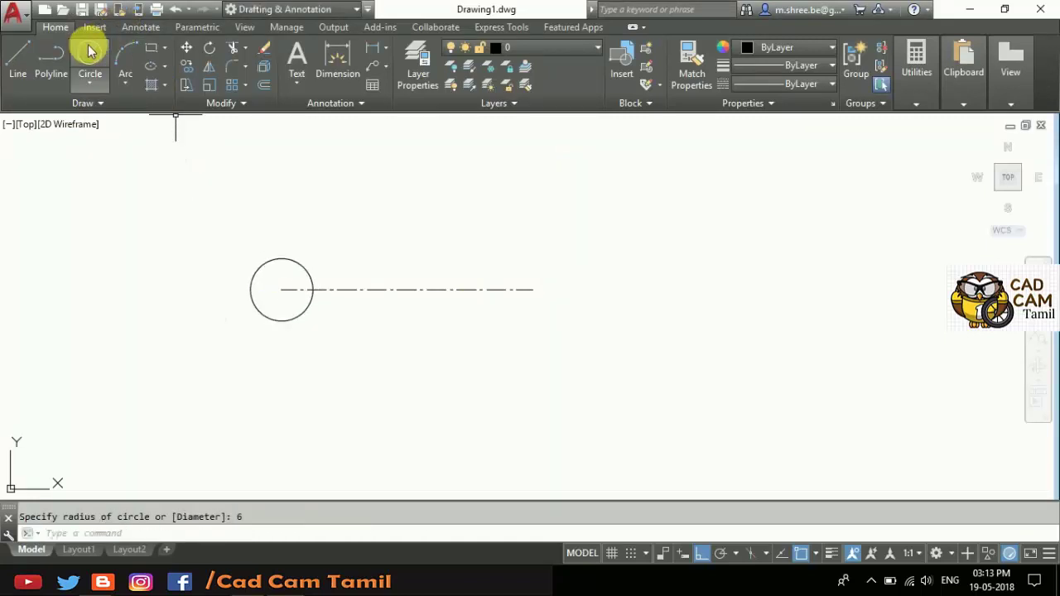
Step: Add a concentric 6-diameter hole inside it, then check the reference PDF
{"action": "left_click", "coordinate": [91, 55]}
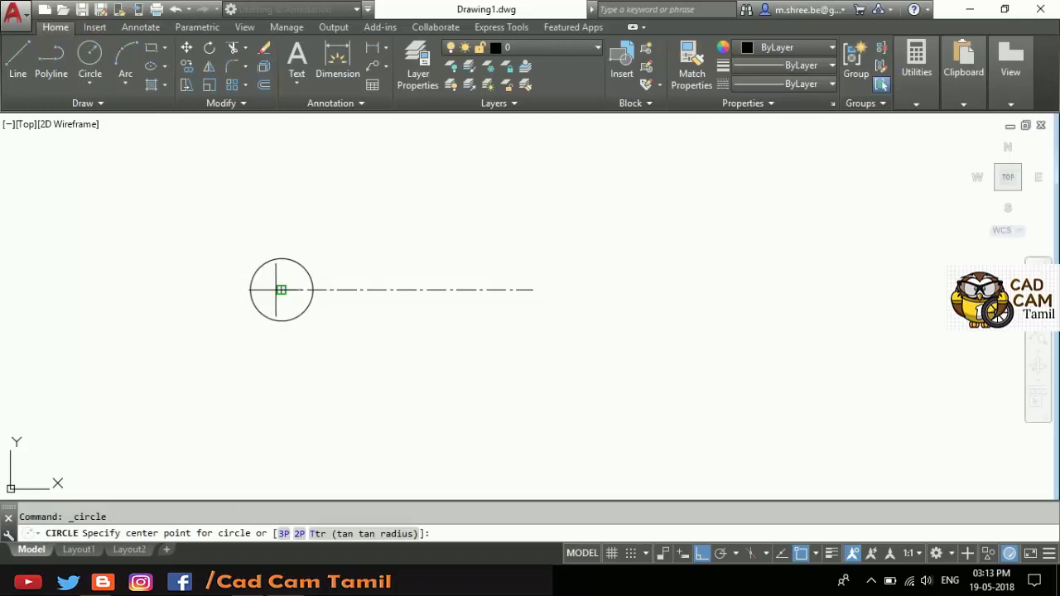
{"action": "left_click", "coordinate": [281, 290]}
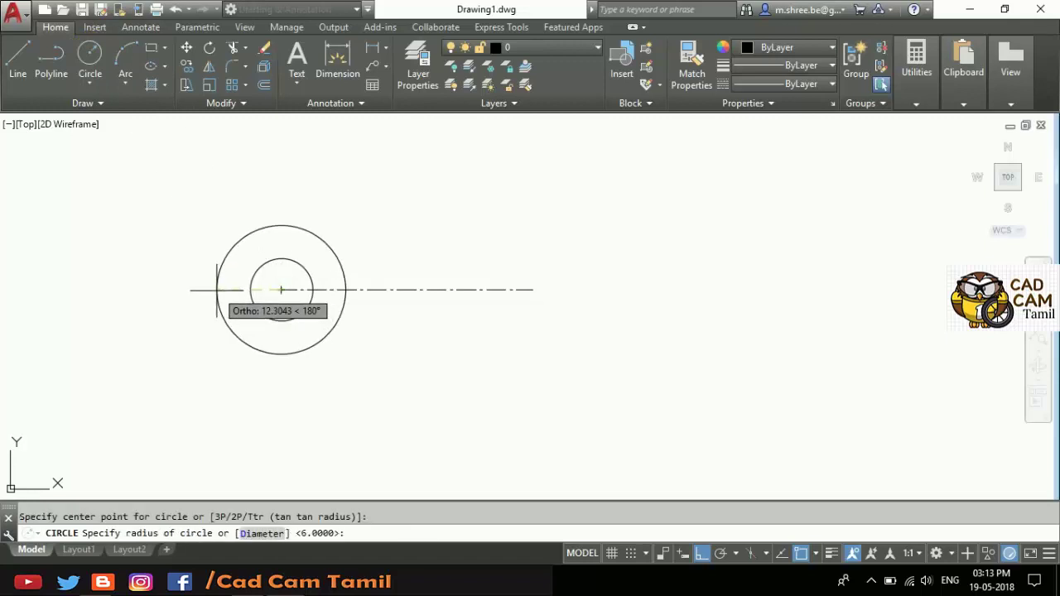
{"action": "type", "text": "d"}
{"action": "key", "text": "Return"}
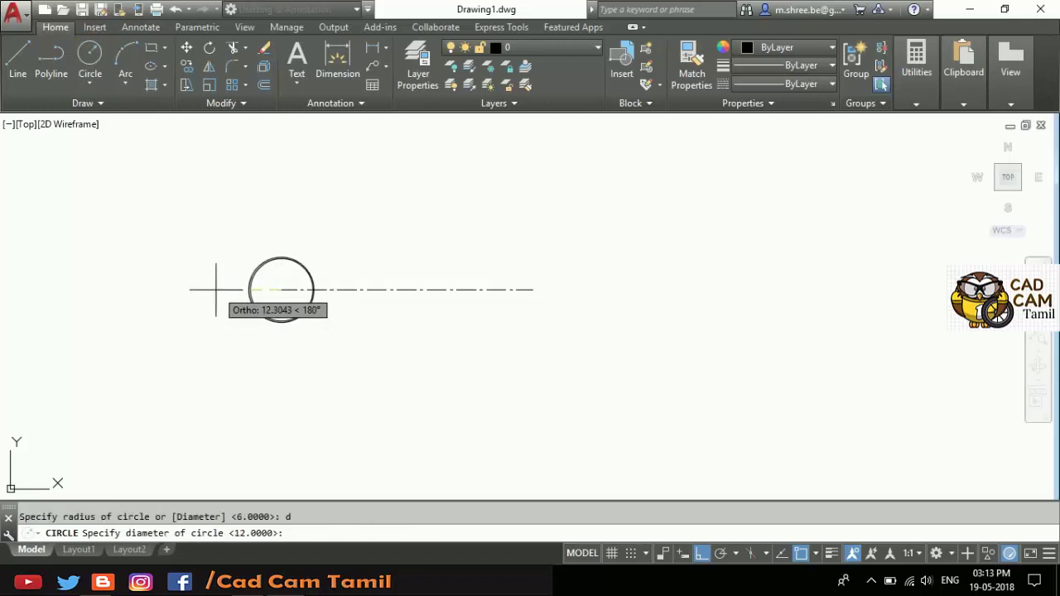
{"action": "type", "text": "6"}
{"action": "key", "text": "Return"}
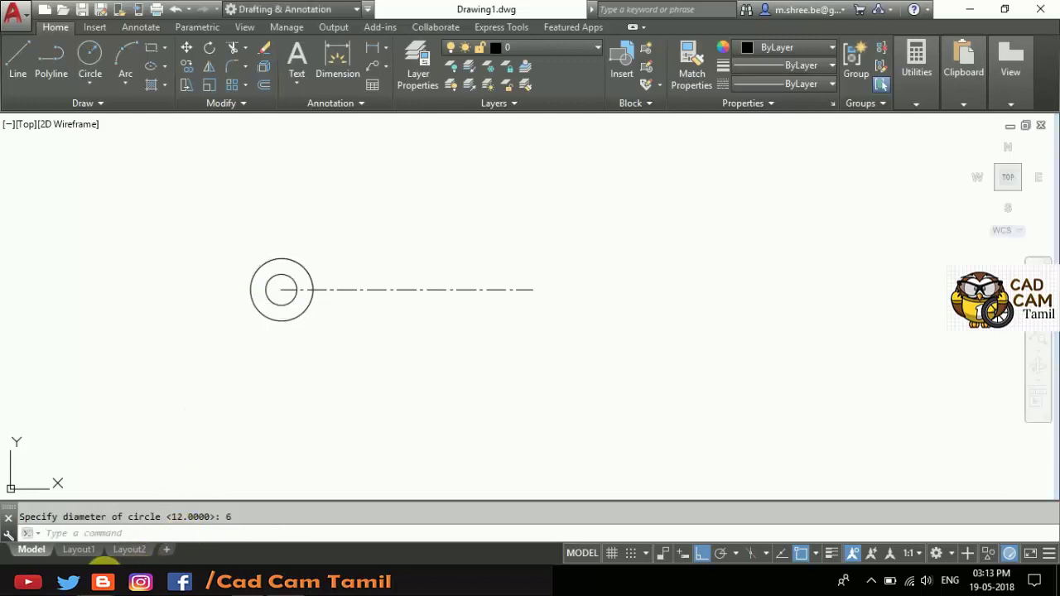
{"action": "left_click", "coordinate": [133, 557]}
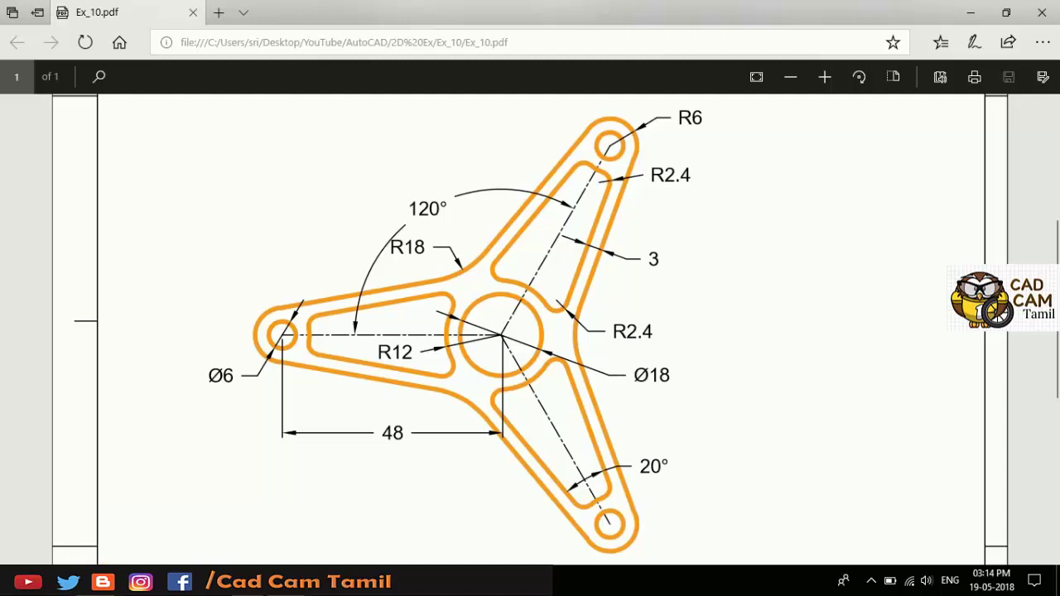
Step: Draw an 18-diameter circle on the centre line's right end, then view the PDF
{"action": "key", "text": "alt+Tab"}
{"action": "left_click", "coordinate": [98, 59]}
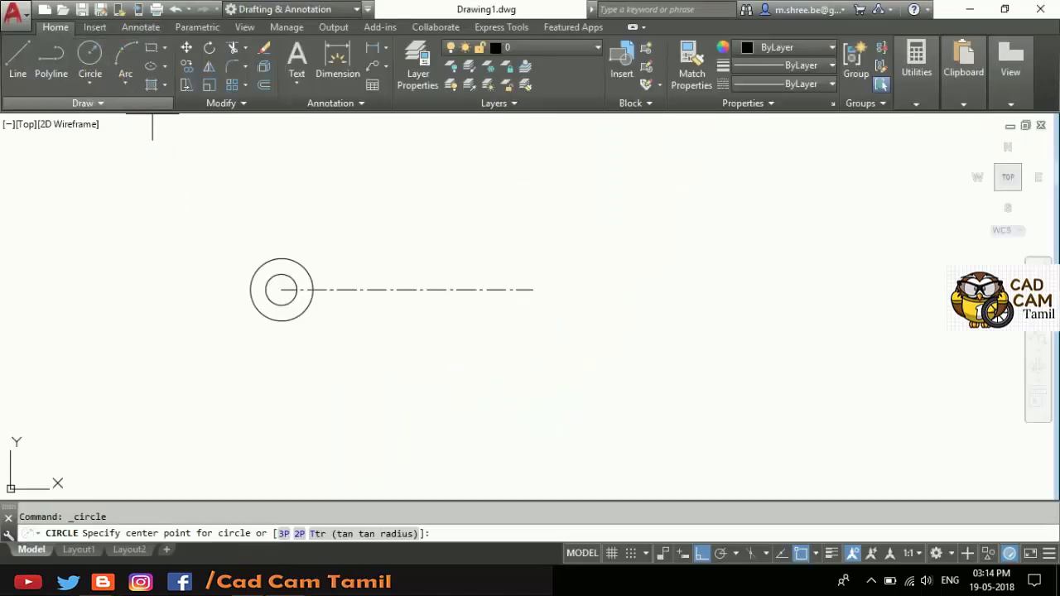
{"action": "left_click", "coordinate": [532, 290]}
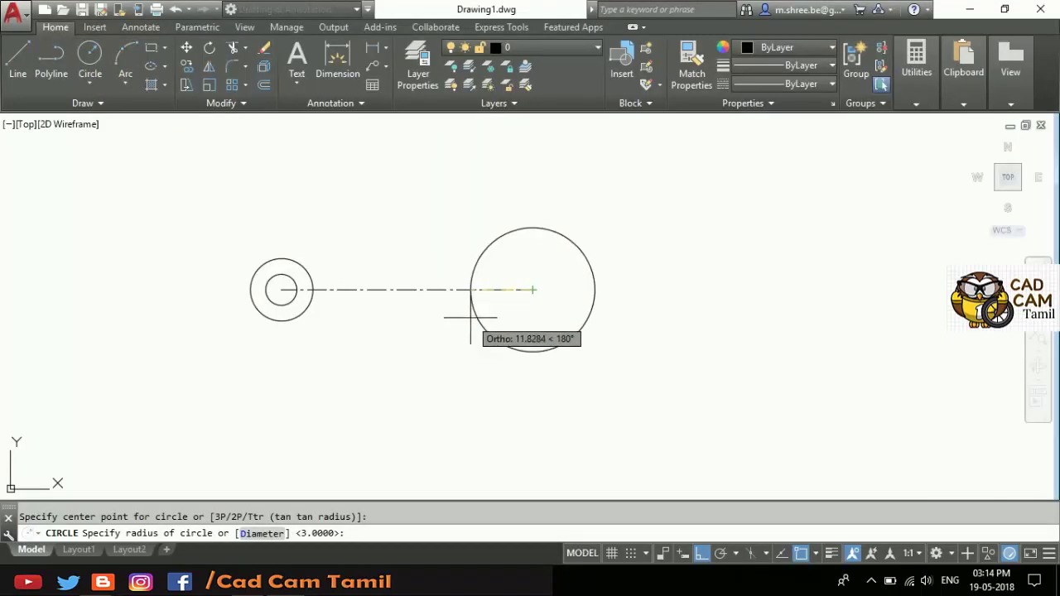
{"action": "type", "text": "d"}
{"action": "key", "text": "Return"}
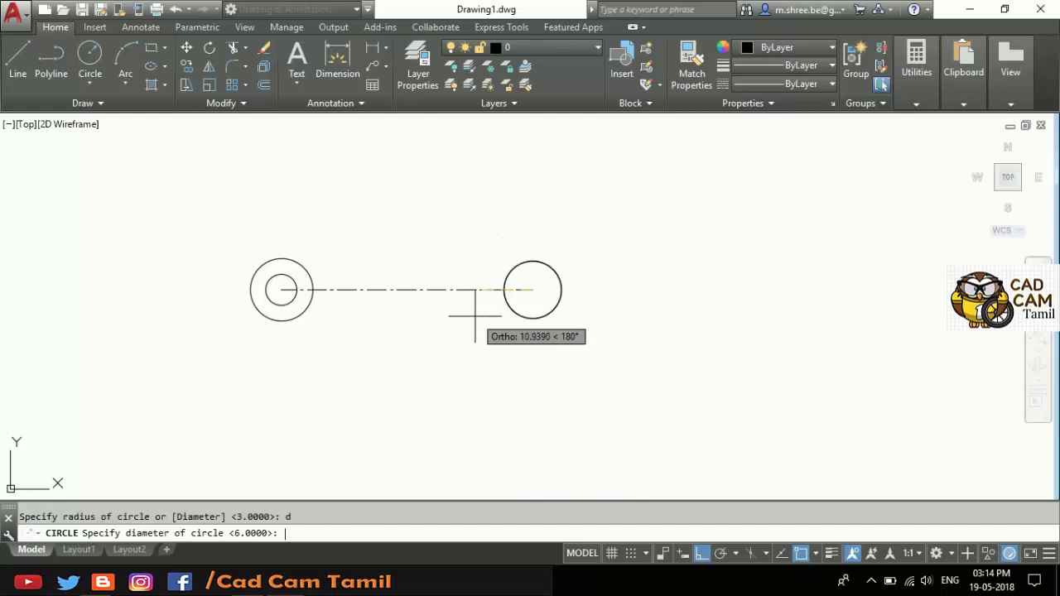
{"action": "type", "text": "18"}
{"action": "key", "text": "Return"}
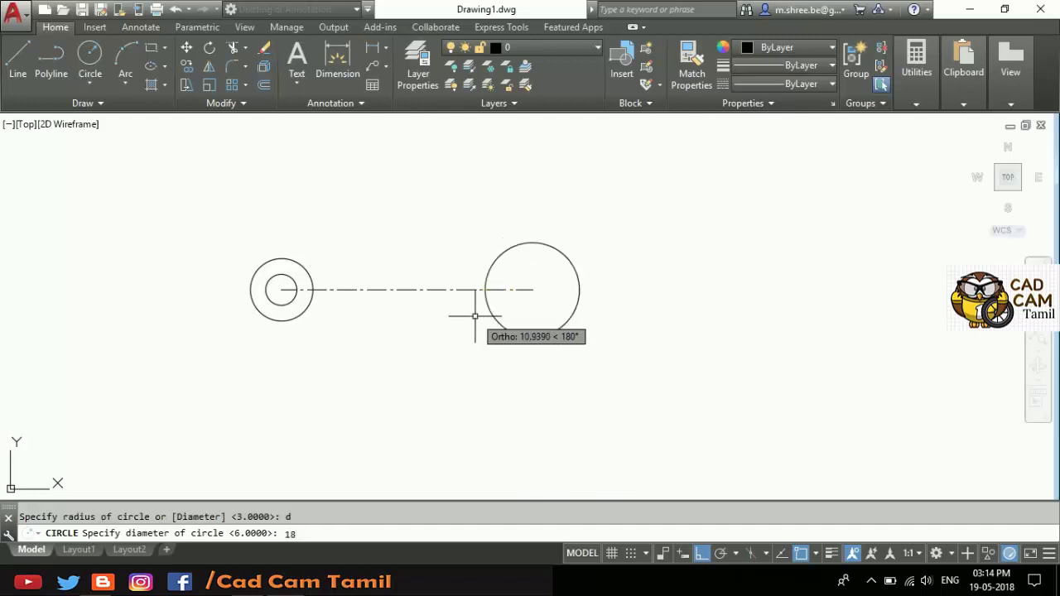
{"action": "key", "text": "alt+Tab"}
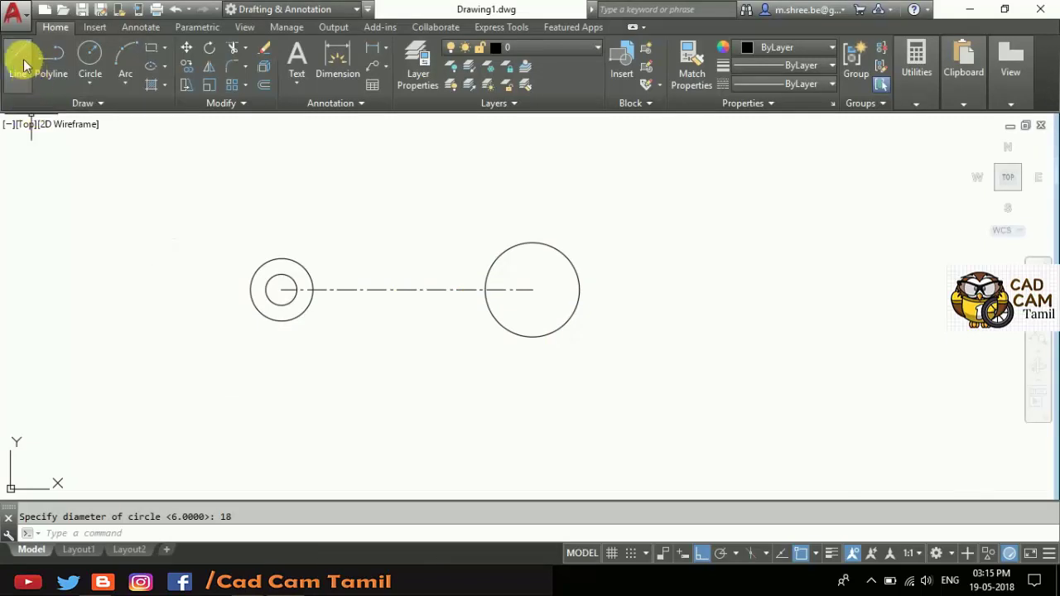
Step: With polar tracking on, draw a 10° line from the left circle's top toward the hub
{"action": "left_click", "coordinate": [18, 58]}
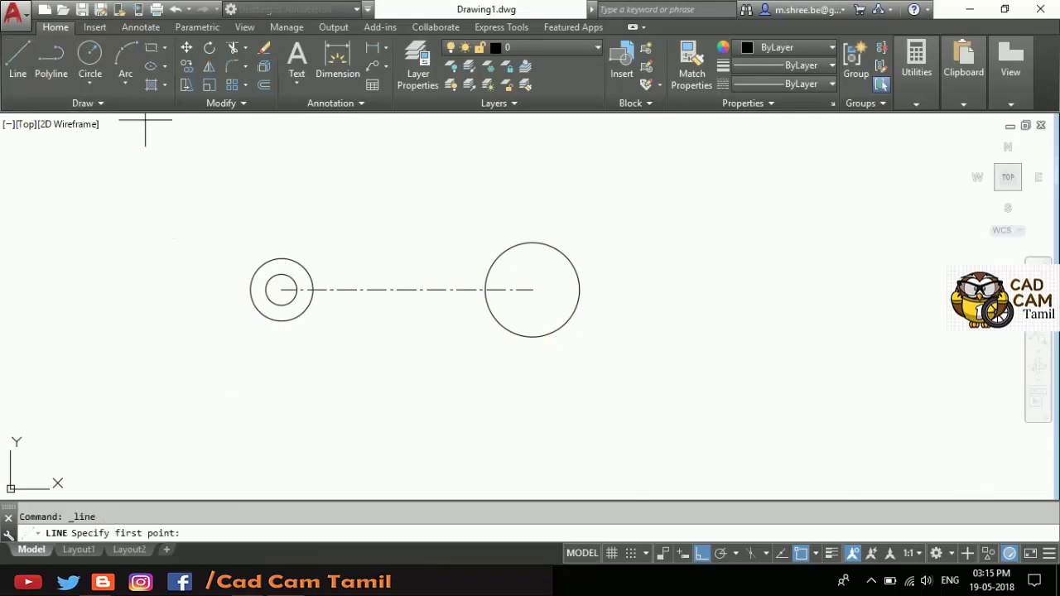
{"action": "left_click", "coordinate": [281, 258]}
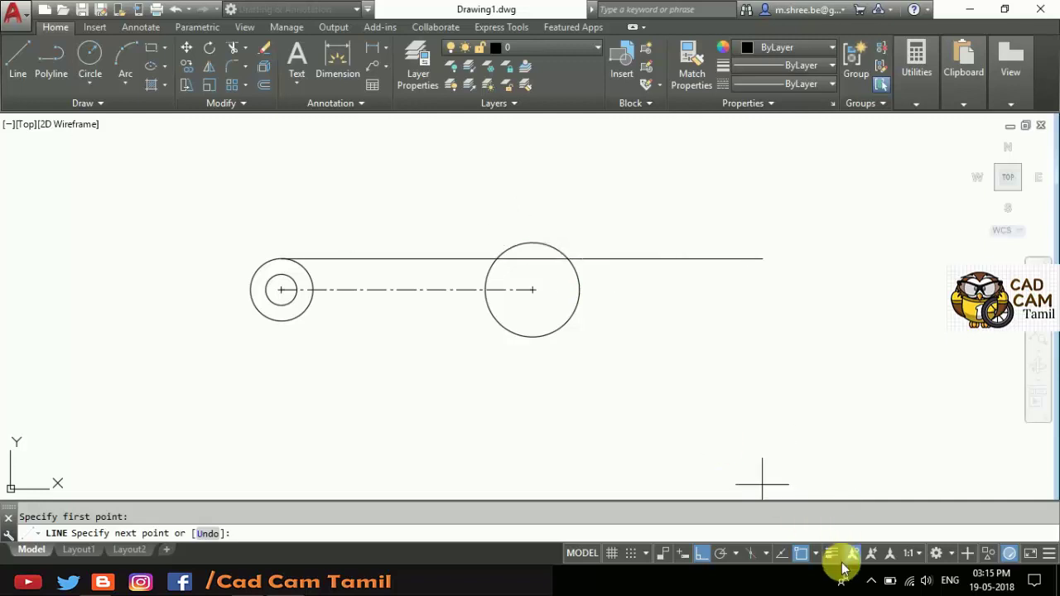
{"action": "left_click", "coordinate": [734, 553]}
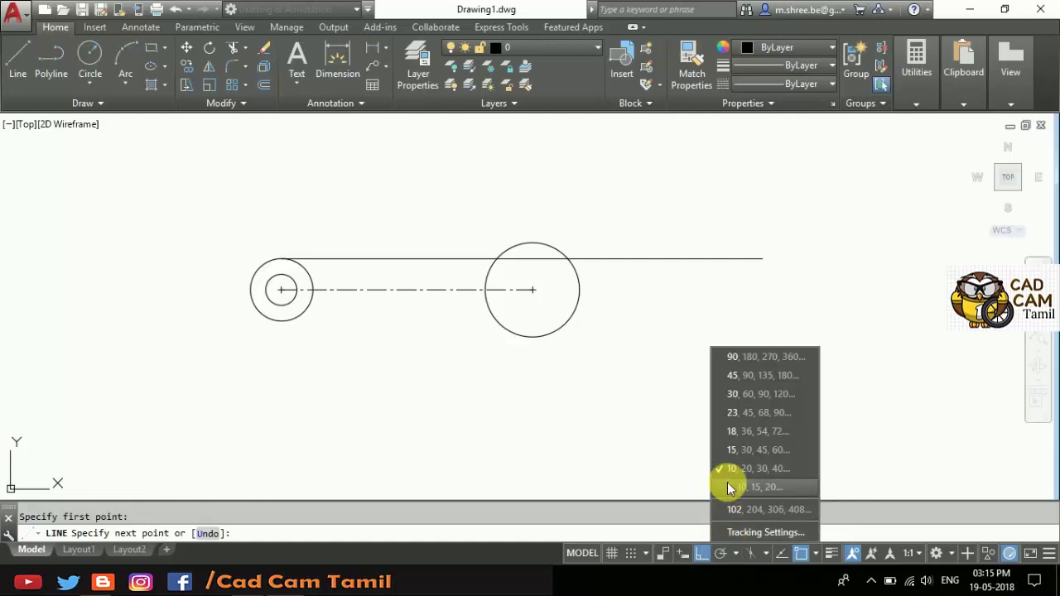
{"action": "left_click", "coordinate": [720, 554]}
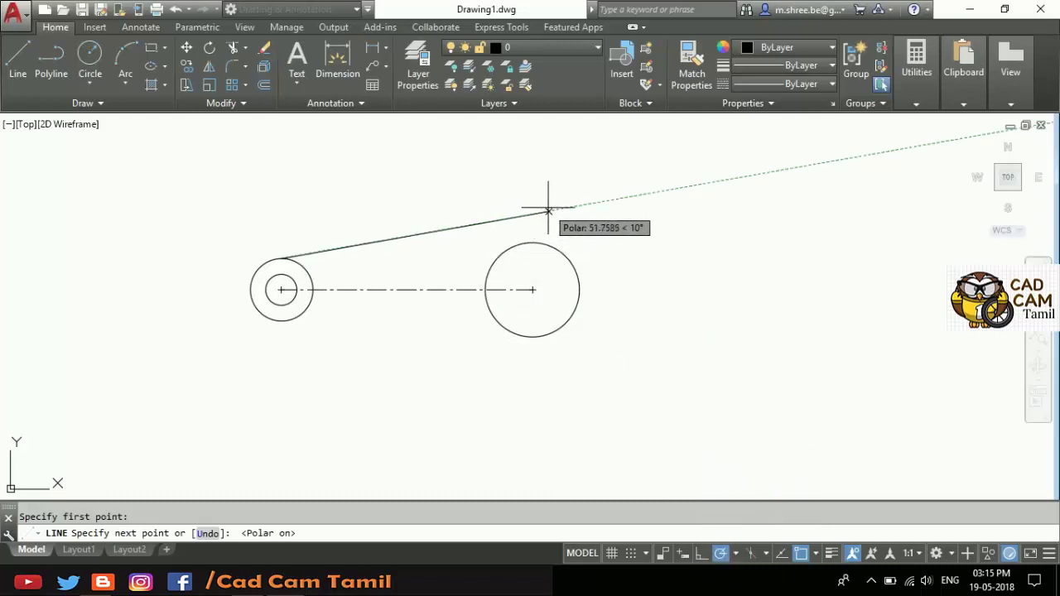
{"action": "left_click", "coordinate": [548, 210]}
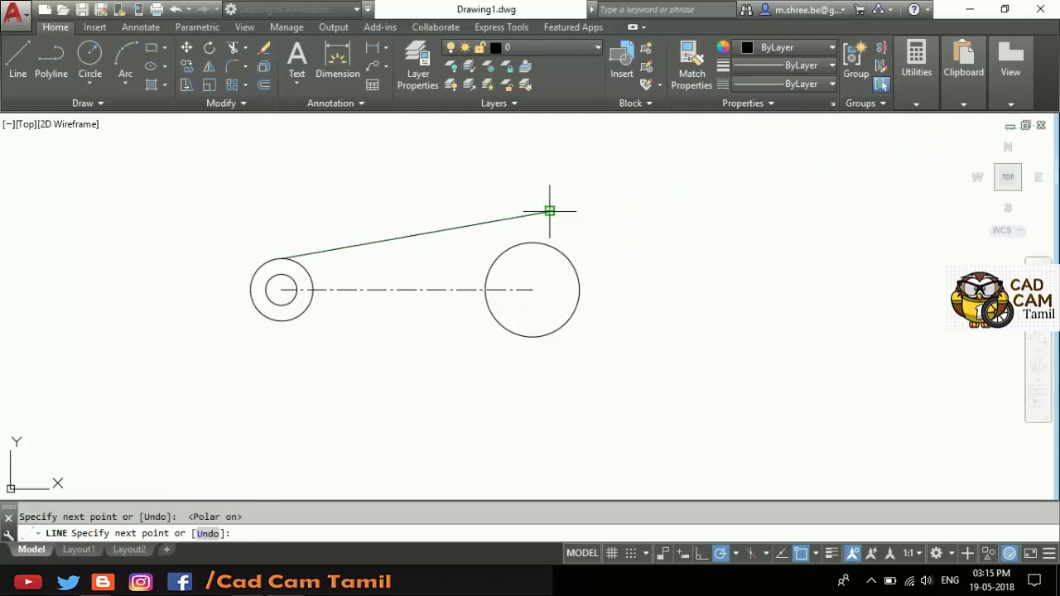
{"action": "key", "text": "Return"}
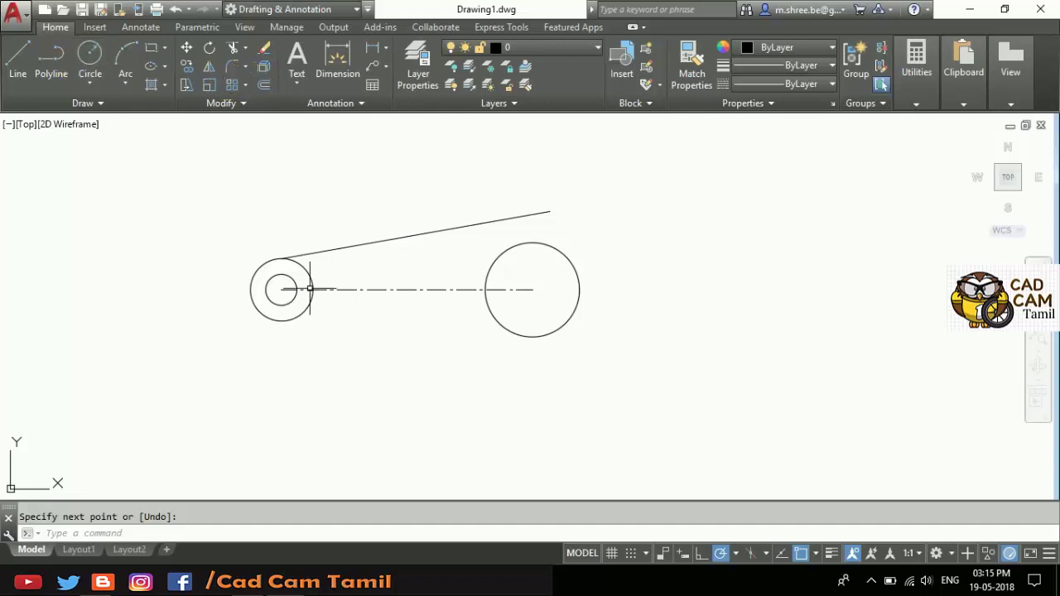
Step: Trim the left outer circle's upper-right arc, then check the reference PDF
{"action": "left_click", "coordinate": [233, 47]}
{"action": "key", "text": "Return"}
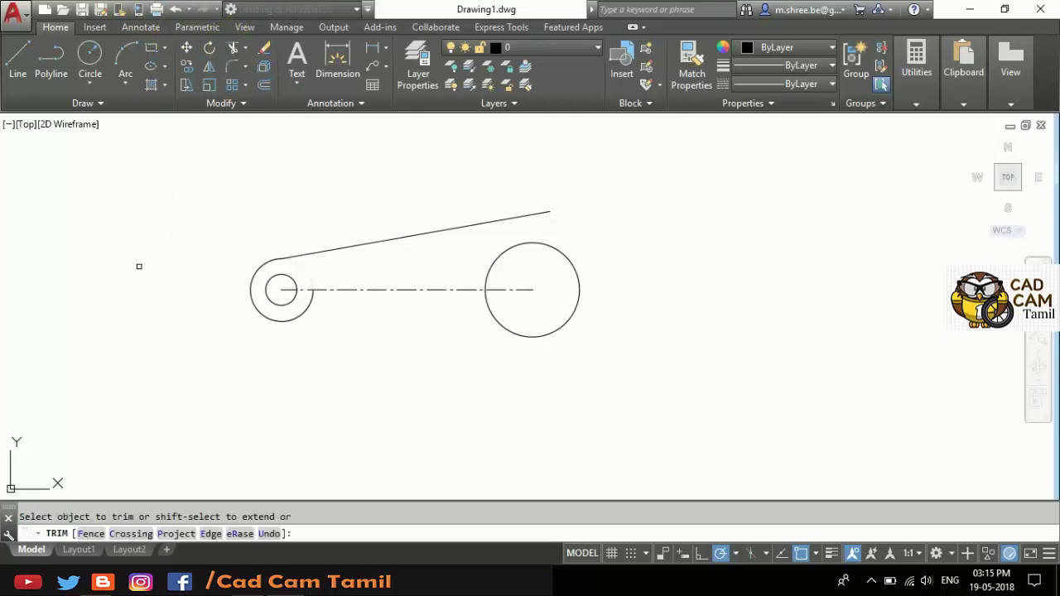
{"action": "key", "text": "Escape"}
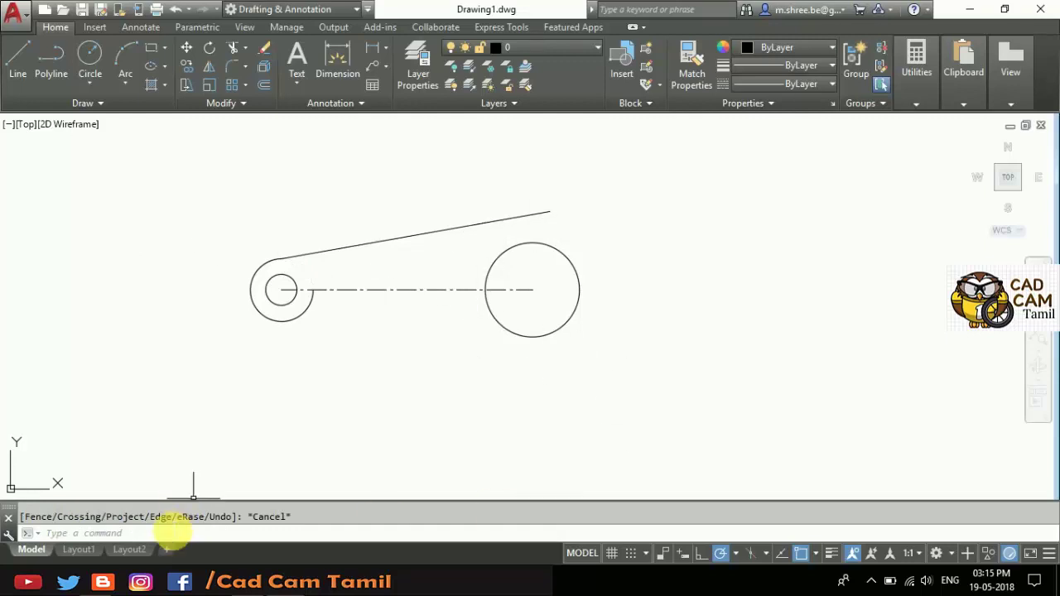
{"action": "key", "text": "alt+Tab"}
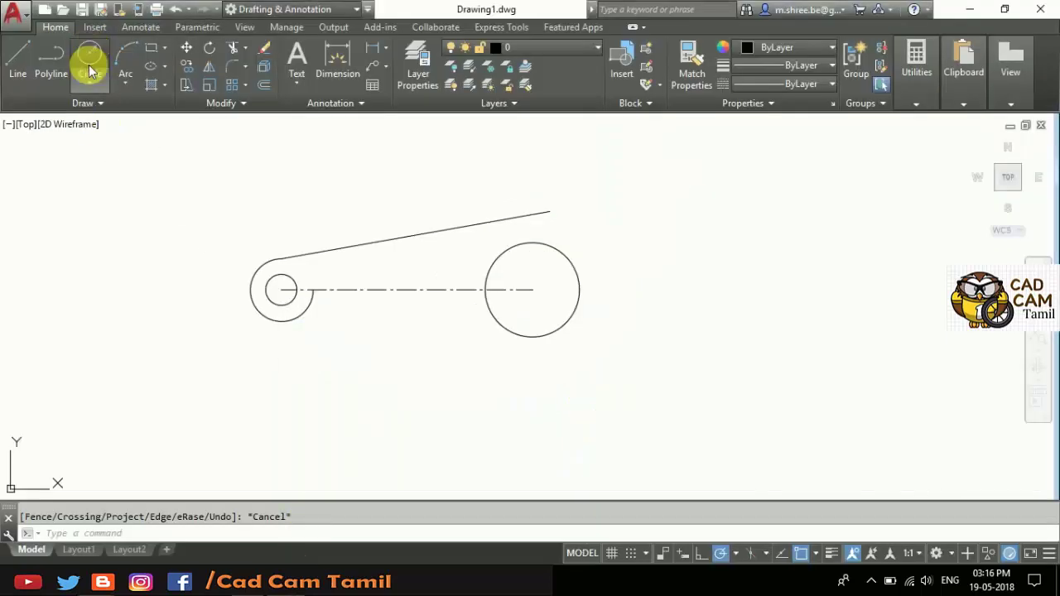
Step: Add a radius-12 circle concentric with the 18-diameter hub, checking the reference PDF
{"action": "left_click", "coordinate": [91, 53]}
{"action": "left_click", "coordinate": [533, 290]}
{"action": "type", "text": "12"}
{"action": "key", "text": "Return"}
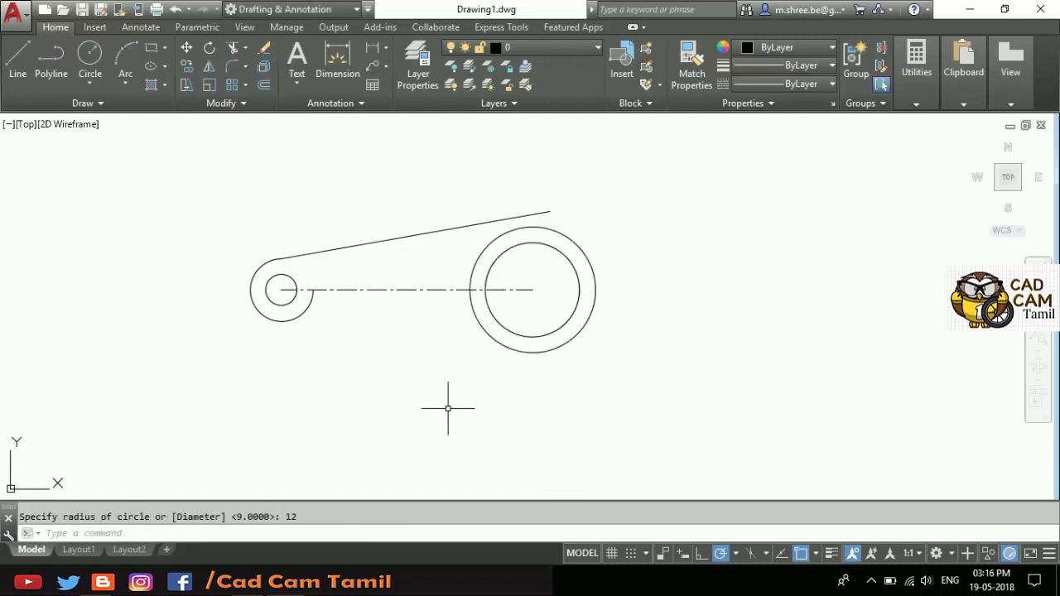
{"action": "key", "text": "alt+Tab"}
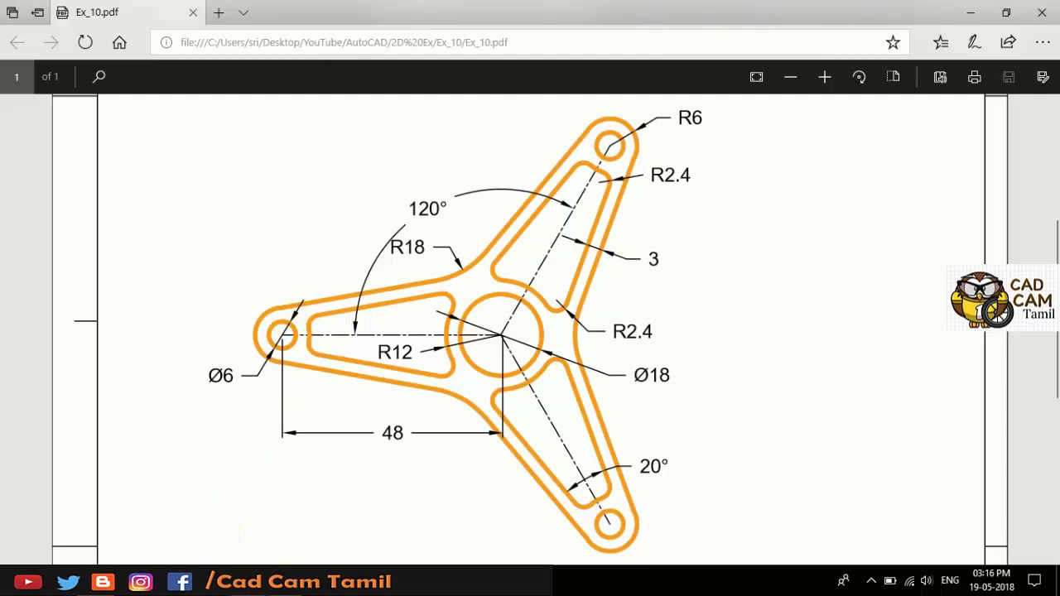
{"action": "left_click", "coordinate": [284, 580]}
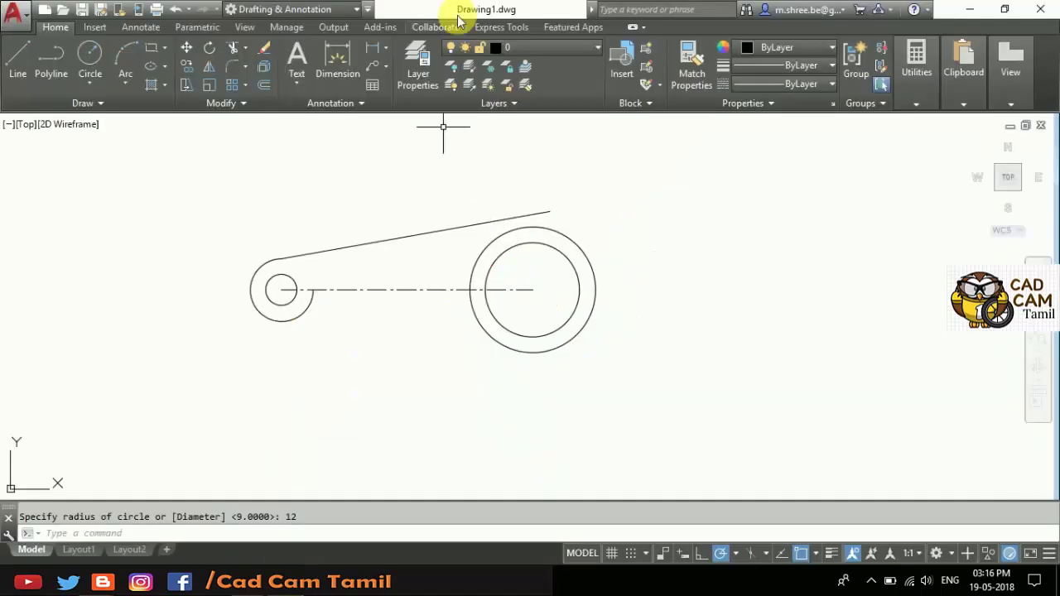
Step: Offset the 10° line 3 units below it, then view the reference PDF
{"action": "left_click", "coordinate": [266, 86]}
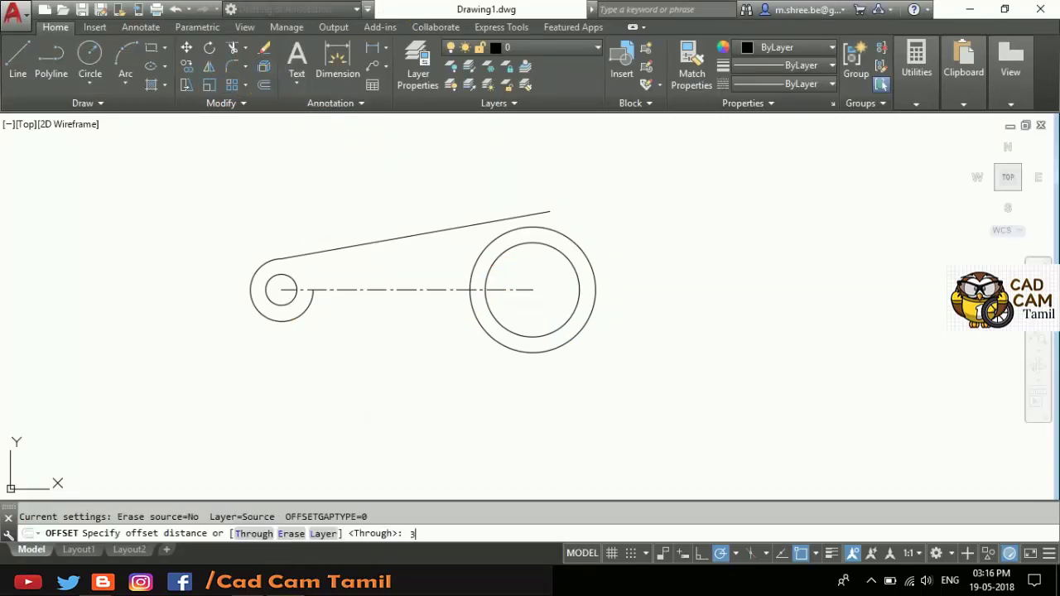
{"action": "key", "text": "Return"}
{"action": "left_click", "coordinate": [371, 243]}
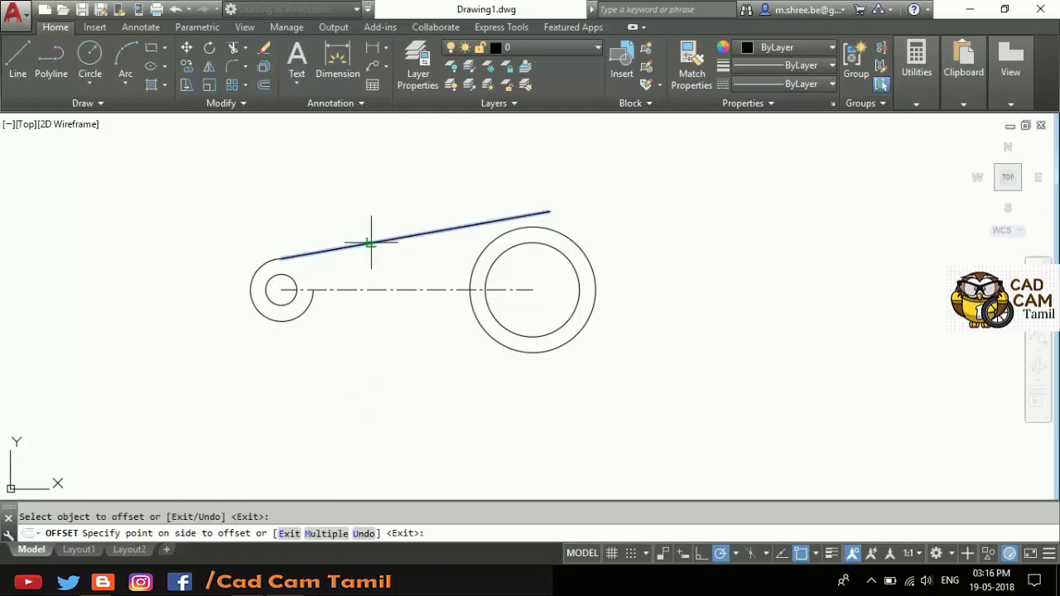
{"action": "left_click", "coordinate": [371, 259]}
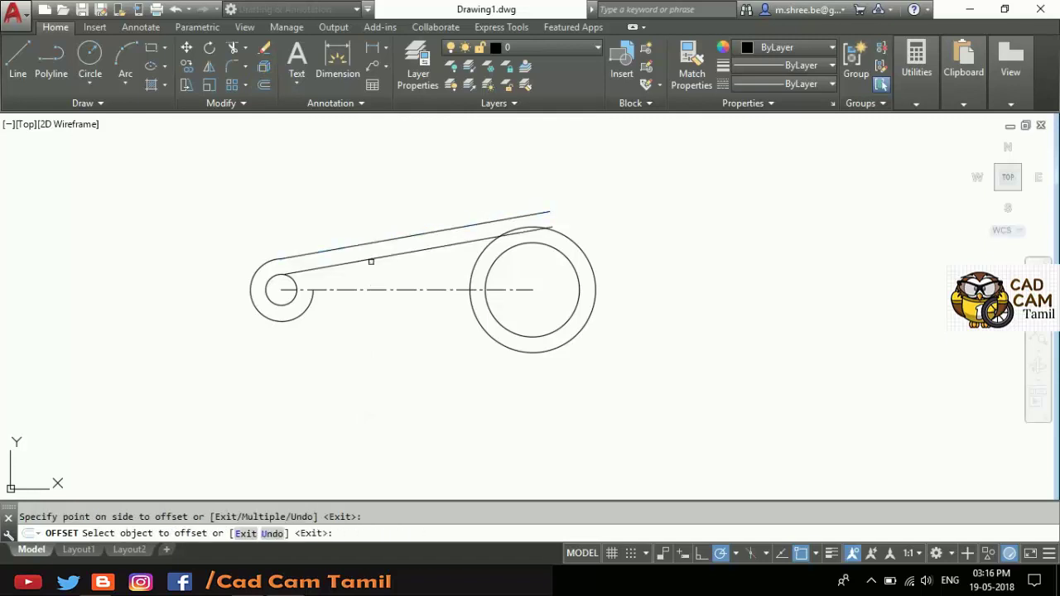
{"action": "key", "text": "alt+Tab"}
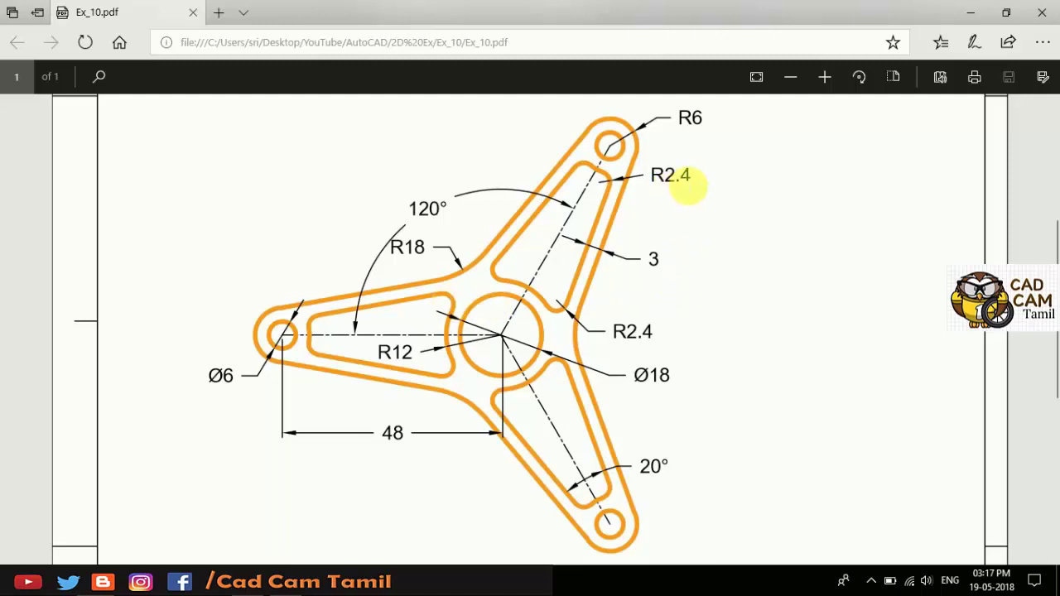
Step: After checking the R2.4 fillets in the PDF, return to AutoCAD
{"action": "left_click", "coordinate": [290, 579]}
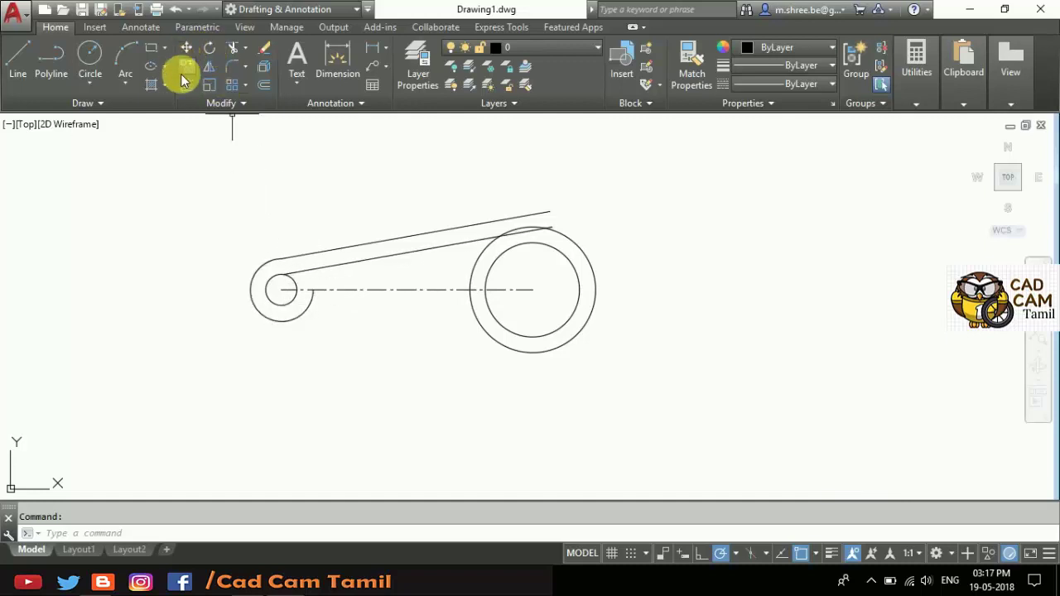
Step: Start Extend with all objects as boundaries, then cancel it without changes
{"action": "left_click", "coordinate": [246, 47]}
{"action": "left_click", "coordinate": [251, 105]}
{"action": "key", "text": "Return"}
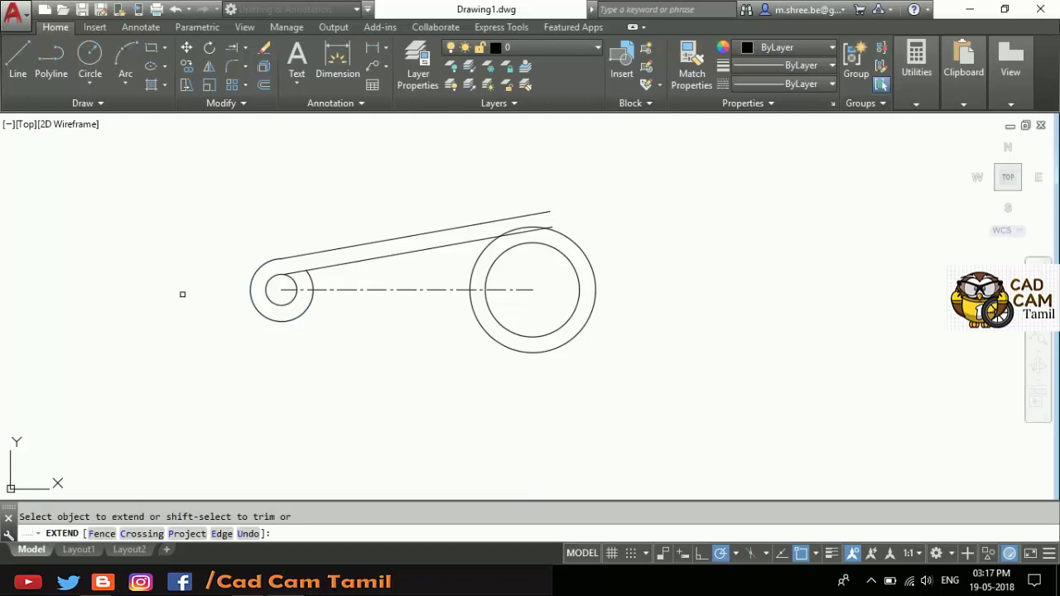
{"action": "key", "text": "Escape"}
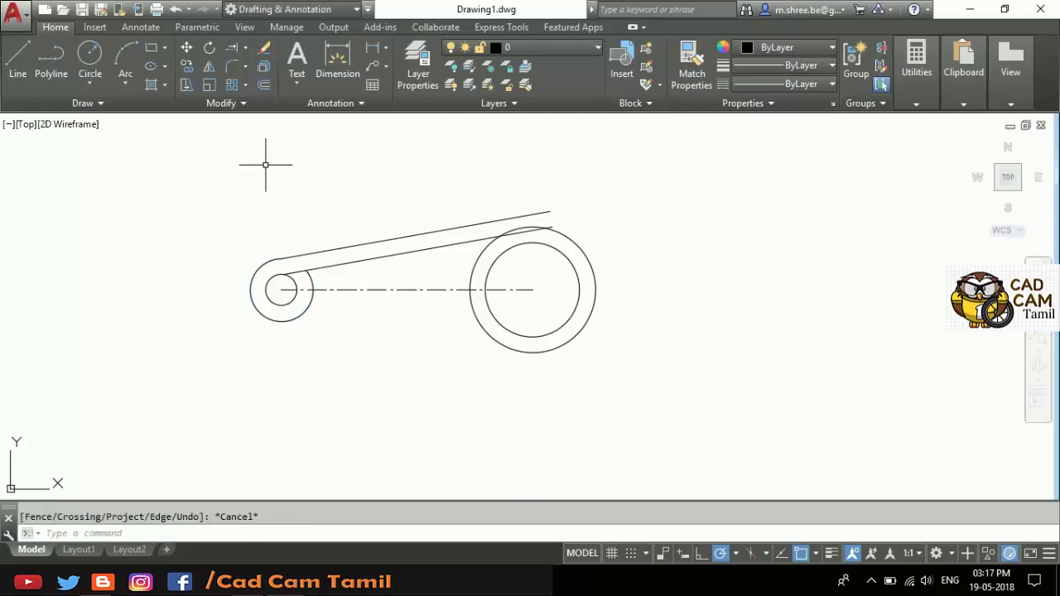
Step: Fillet the offset line's left end into the left outer circle with radius 2.4
{"action": "left_click", "coordinate": [234, 66]}
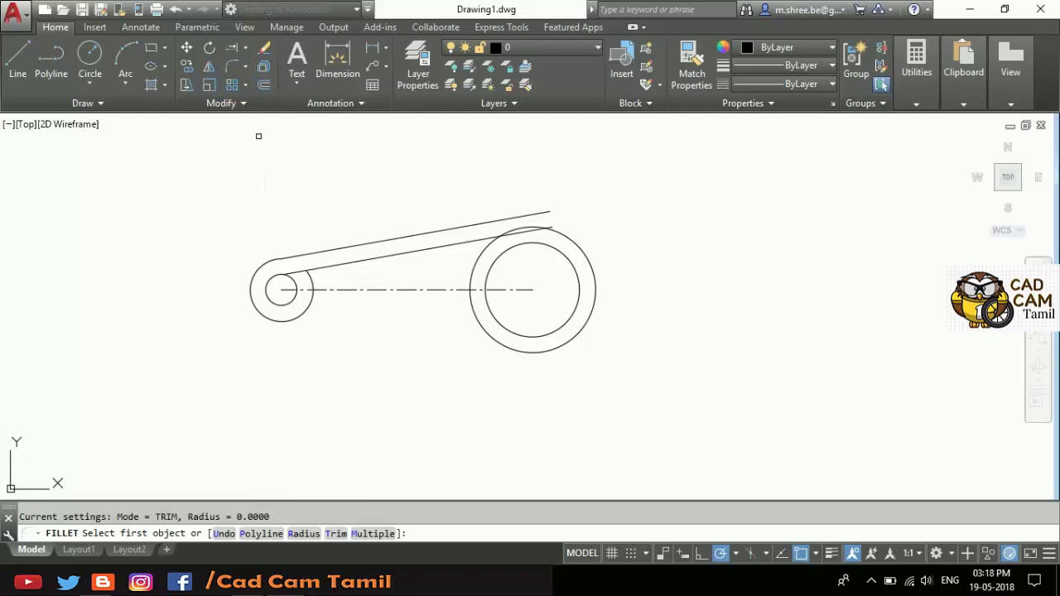
{"action": "type", "text": "r"}
{"action": "key", "text": "Return"}
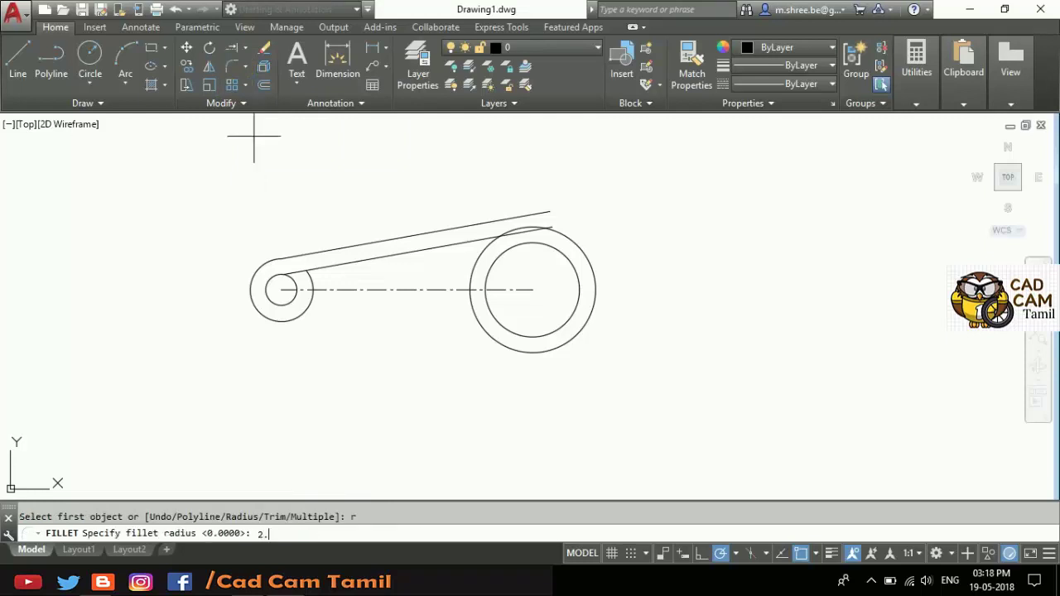
{"action": "key", "text": "Return"}
{"action": "scroll", "coordinate": [308, 265], "scroll_direction": "down", "scroll_amount": 4}
{"action": "scroll", "coordinate": [308, 265], "scroll_direction": "up", "scroll_amount": 8}
{"action": "scroll", "coordinate": [308, 265], "scroll_direction": "up", "scroll_amount": 4}
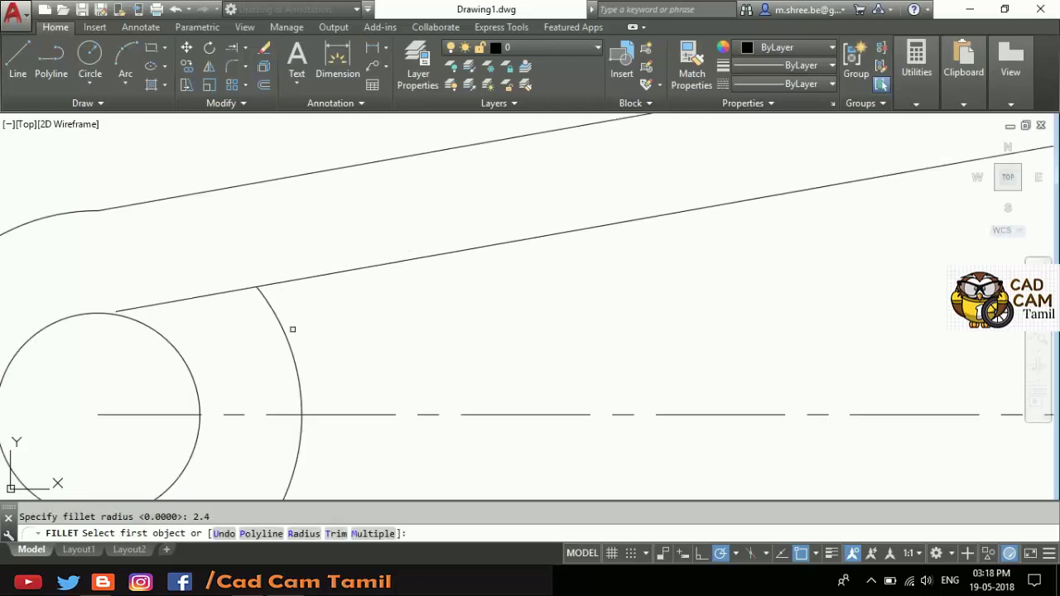
{"action": "left_click", "coordinate": [288, 336]}
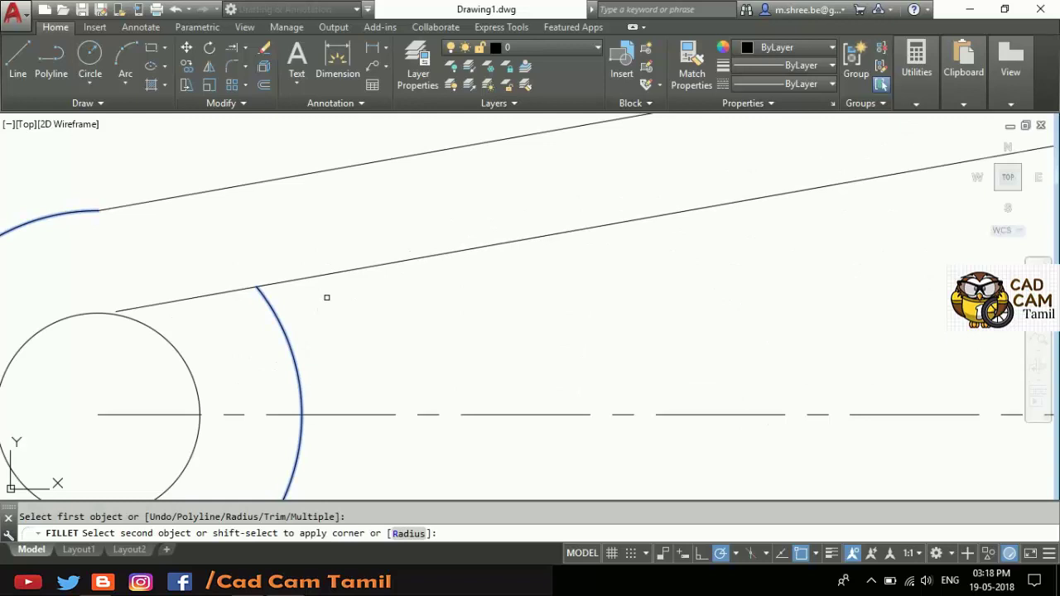
{"action": "left_click", "coordinate": [327, 273]}
{"action": "scroll", "coordinate": [235, 277], "scroll_direction": "up", "scroll_amount": 4}
{"action": "scroll", "coordinate": [214, 270], "scroll_direction": "down", "scroll_amount": 1}
{"action": "scroll", "coordinate": [214, 269], "scroll_direction": "down", "scroll_amount": 5}
{"action": "scroll", "coordinate": [497, 237], "scroll_direction": "down", "scroll_amount": 2}
{"action": "scroll", "coordinate": [437, 237], "scroll_direction": "up", "scroll_amount": 4}
{"action": "scroll", "coordinate": [357, 288], "scroll_direction": "up", "scroll_amount": 3}
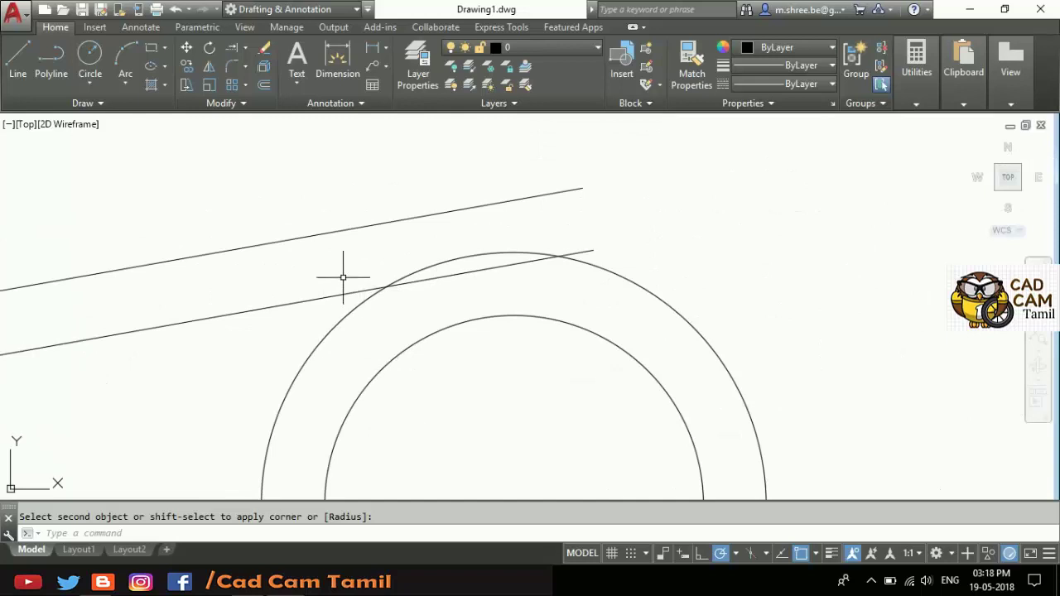
Step: Fillet the offset line's right end into the radius-12 hub circle with R2.4
{"action": "key", "text": "Escape"}
{"action": "key", "text": "Return"}
{"action": "left_click", "coordinate": [351, 313]}
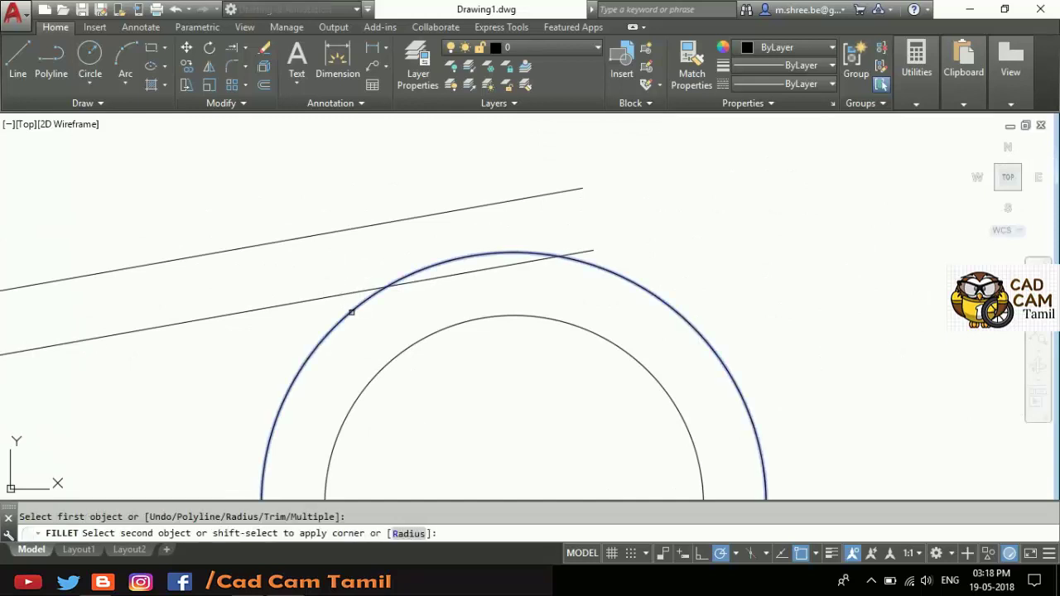
{"action": "left_click", "coordinate": [351, 296]}
{"action": "scroll", "coordinate": [403, 291], "scroll_direction": "up", "scroll_amount": 3}
{"action": "scroll", "coordinate": [443, 269], "scroll_direction": "down", "scroll_amount": 2}
{"action": "scroll", "coordinate": [443, 269], "scroll_direction": "down", "scroll_amount": 3}
{"action": "scroll", "coordinate": [348, 261], "scroll_direction": "up", "scroll_amount": 2}
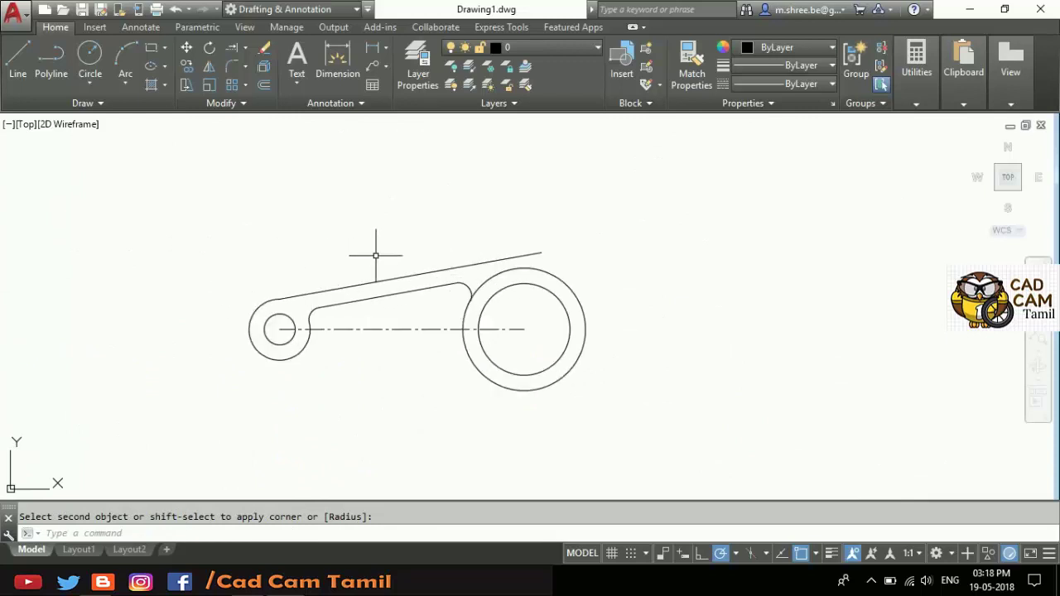
Step: Mirror the upper tangent line, slot edge and both fillets about the line between circle centres, keeping originals
{"action": "key", "text": "Escape"}
{"action": "left_click", "coordinate": [372, 286]}
{"action": "left_click", "coordinate": [370, 298]}
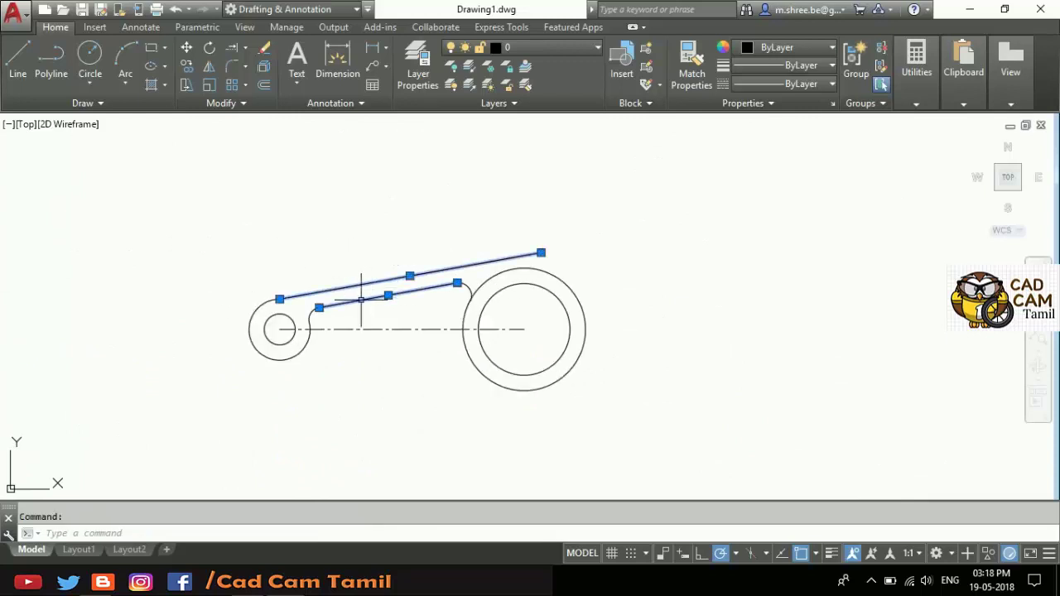
{"action": "left_click", "coordinate": [314, 314]}
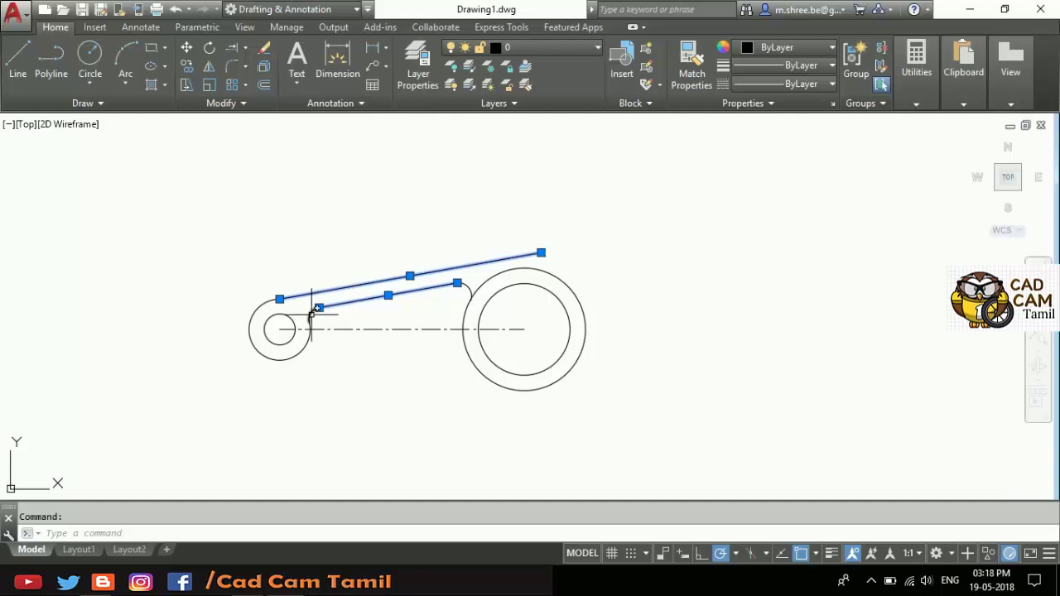
{"action": "left_click", "coordinate": [469, 287]}
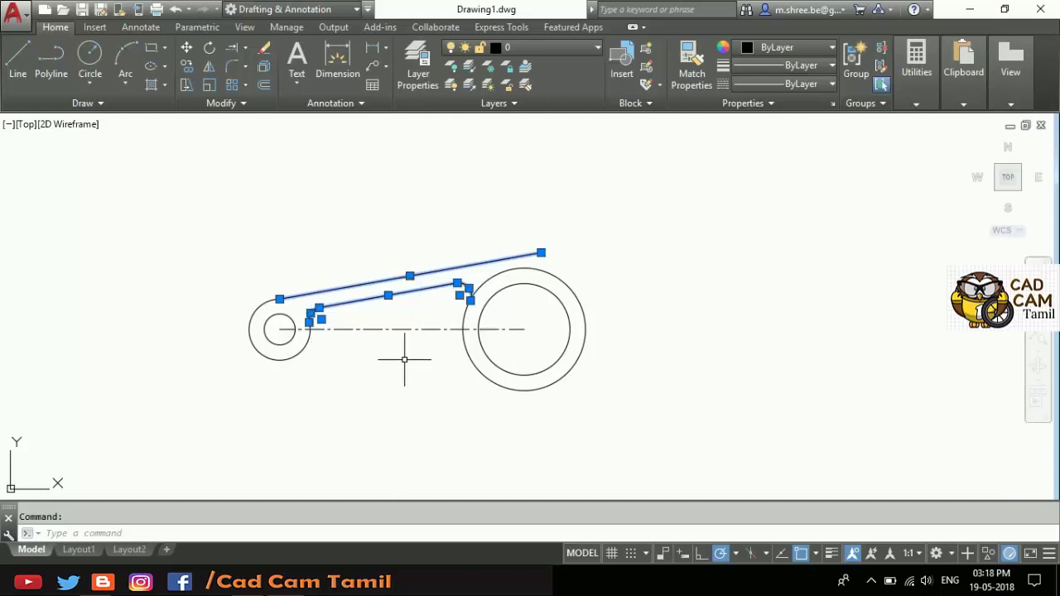
{"action": "left_click", "coordinate": [213, 63]}
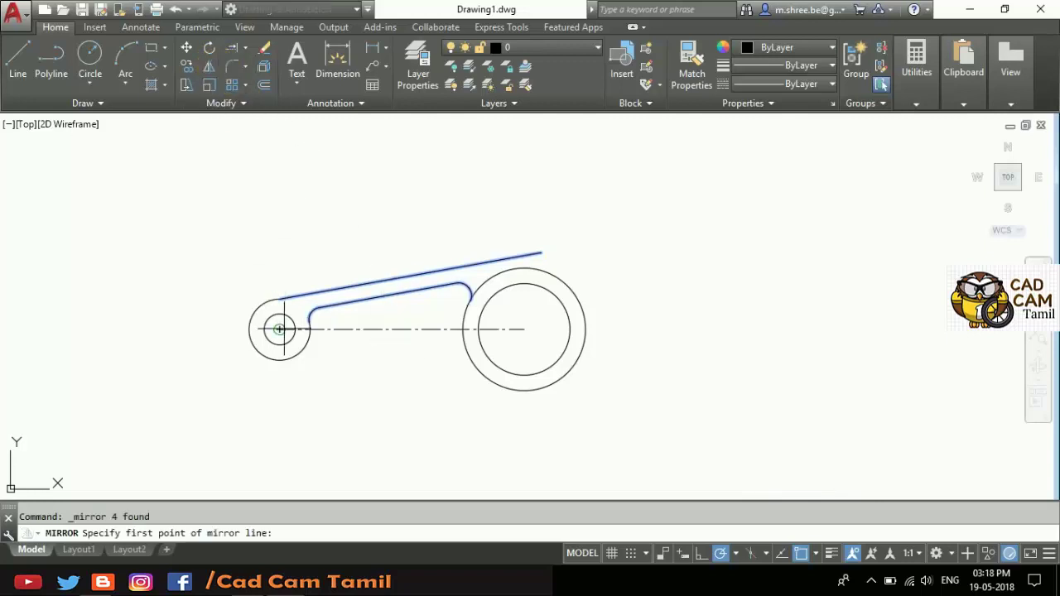
{"action": "left_click", "coordinate": [279, 329]}
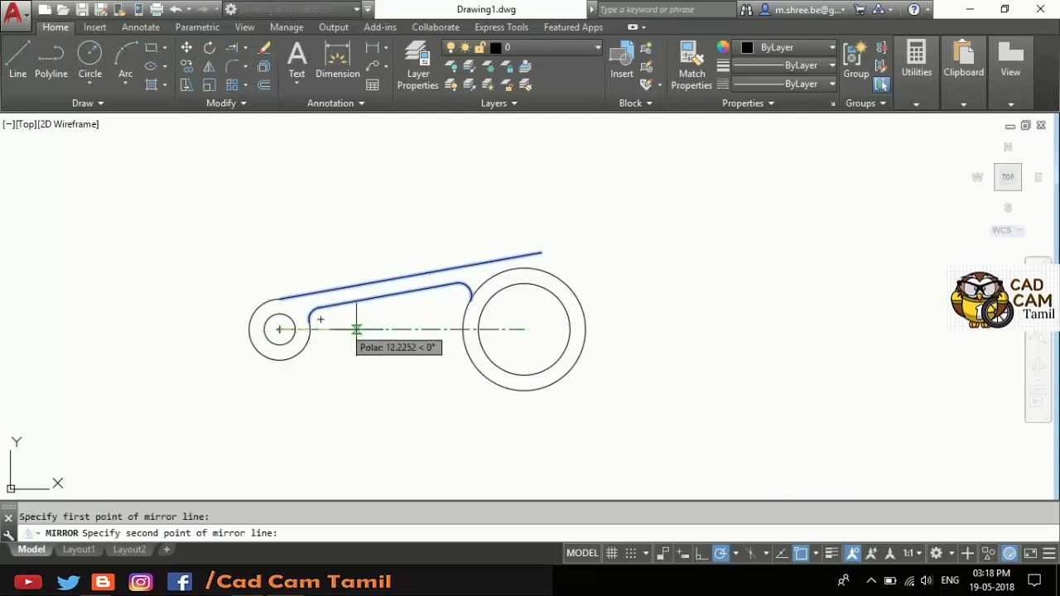
{"action": "left_click", "coordinate": [523, 330]}
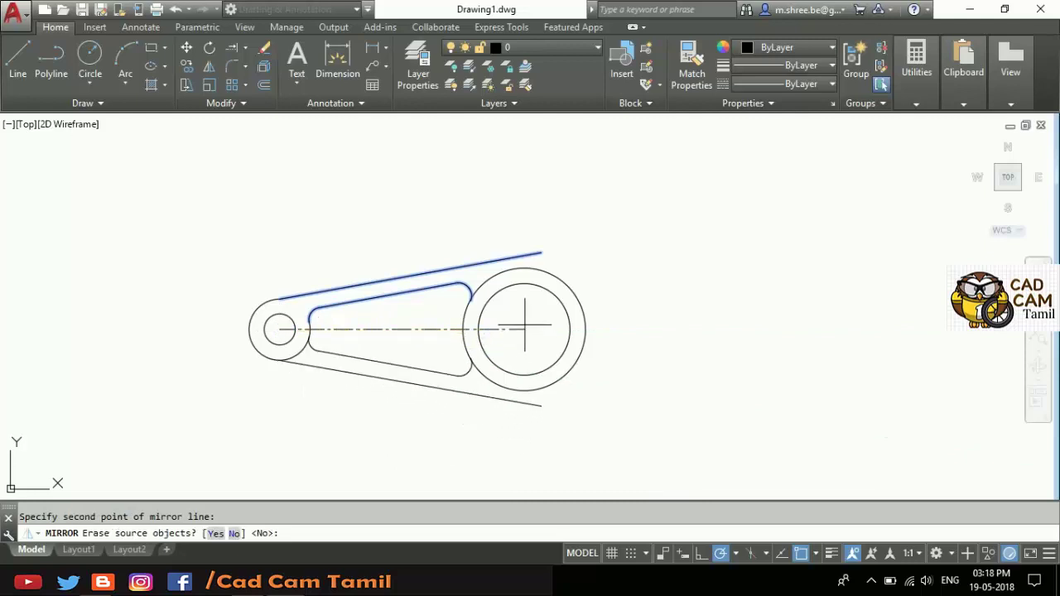
{"action": "key", "text": "Return"}
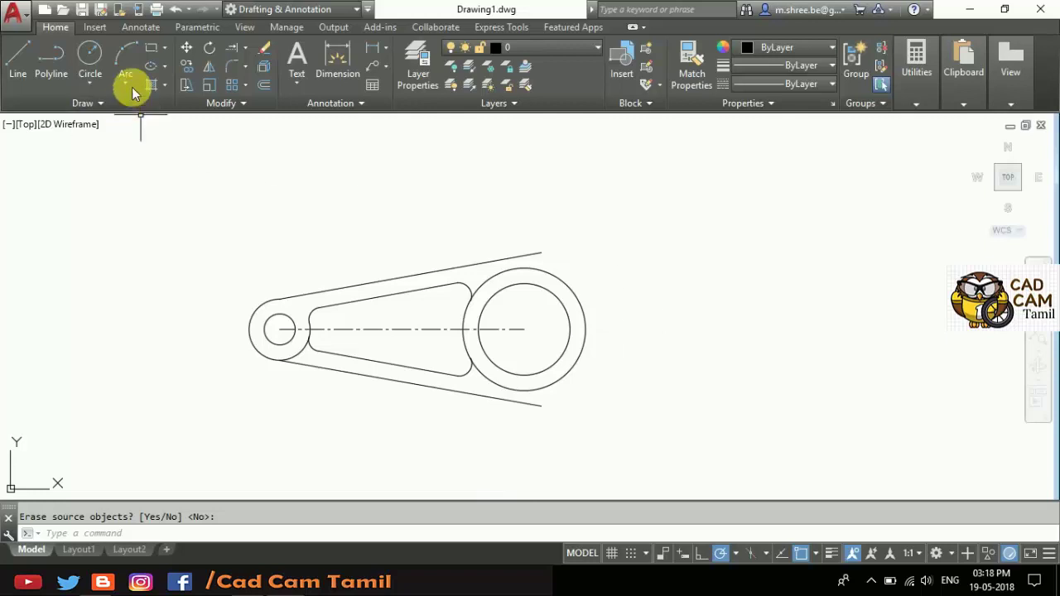
Step: Trim away the radius-12 outer ring around the large circle, using all objects as edges
{"action": "type", "text": "tr"}
{"action": "key", "text": "Return"}
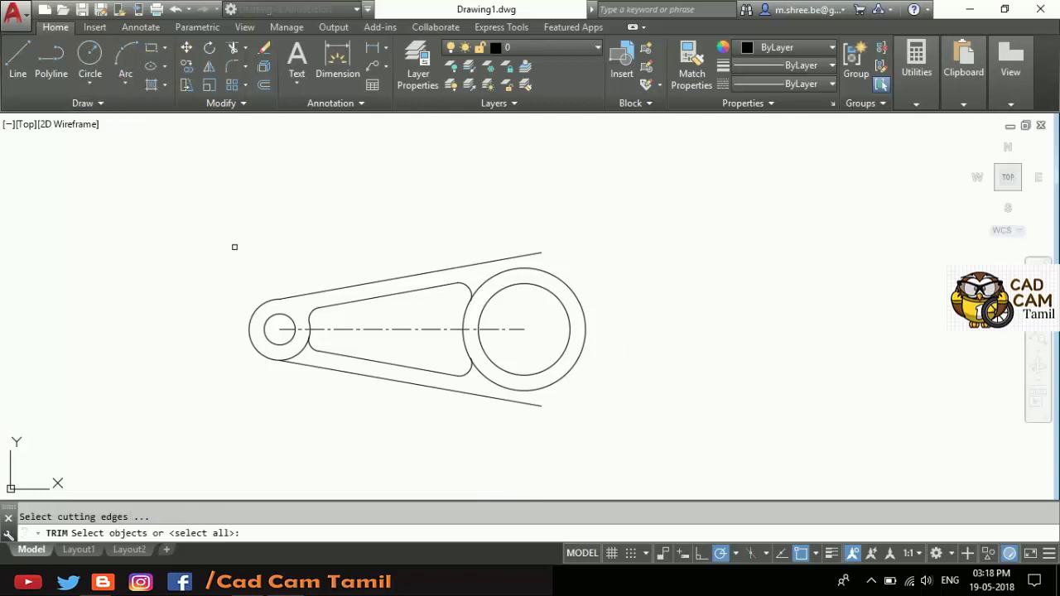
{"action": "key", "text": "Return"}
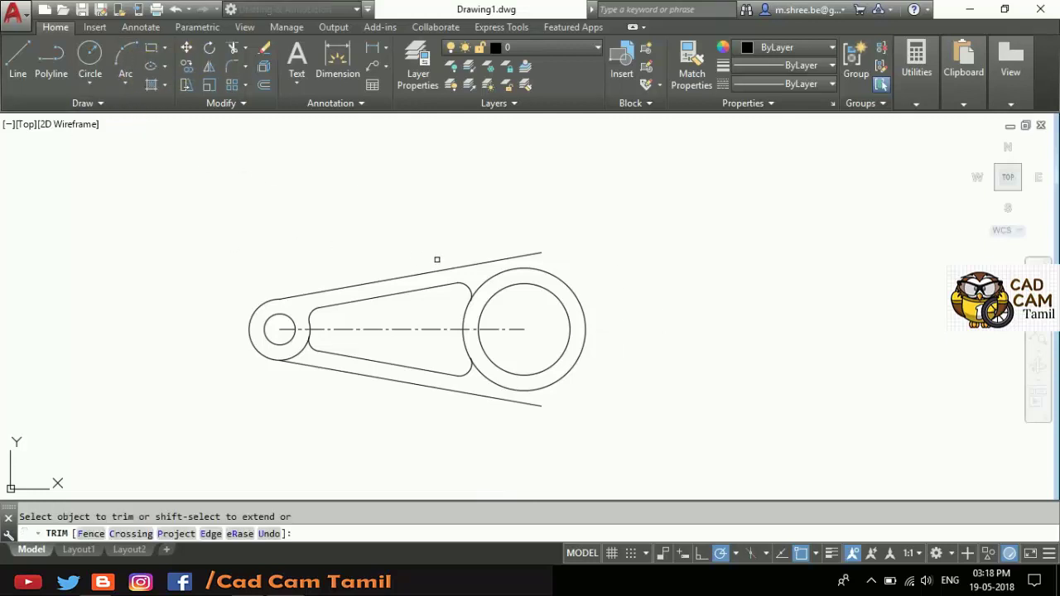
{"action": "left_click", "coordinate": [471, 307]}
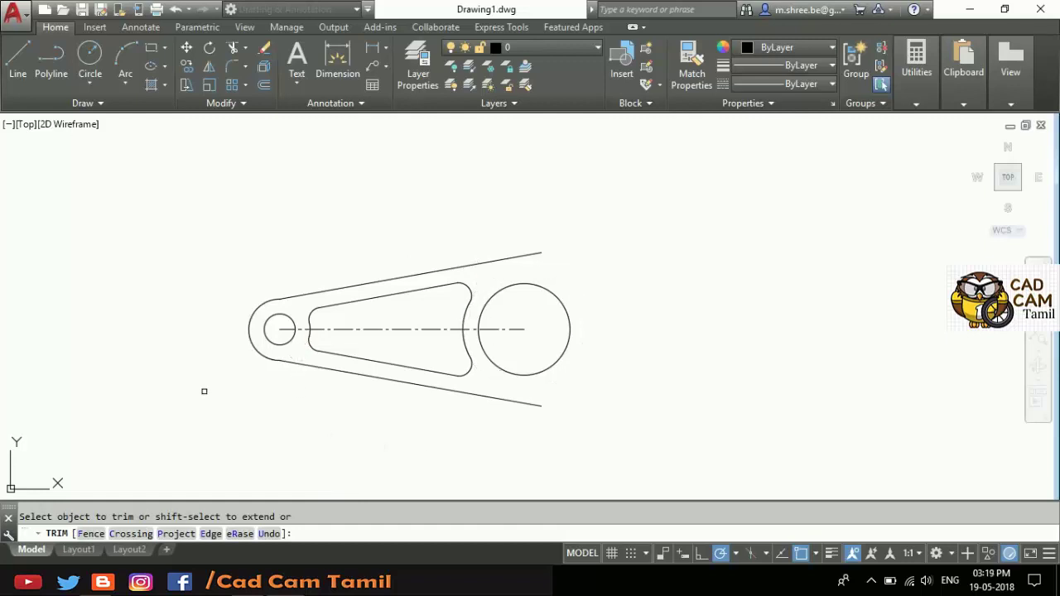
{"action": "key", "text": "Escape"}
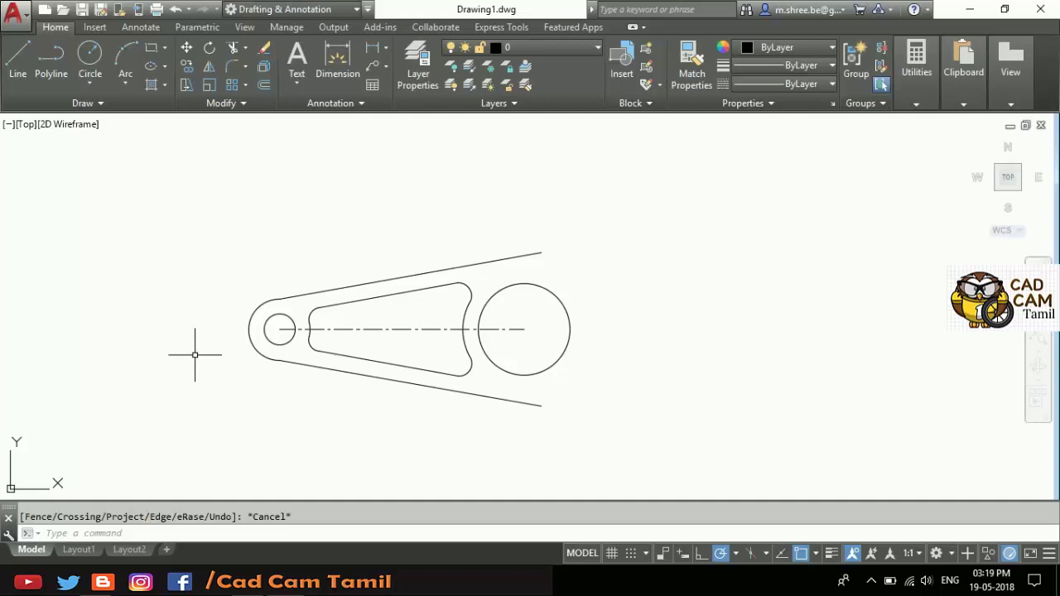
{"action": "scroll", "coordinate": [306, 321], "scroll_direction": "down", "scroll_amount": 2}
{"action": "scroll", "coordinate": [306, 321], "scroll_direction": "up", "scroll_amount": 3}
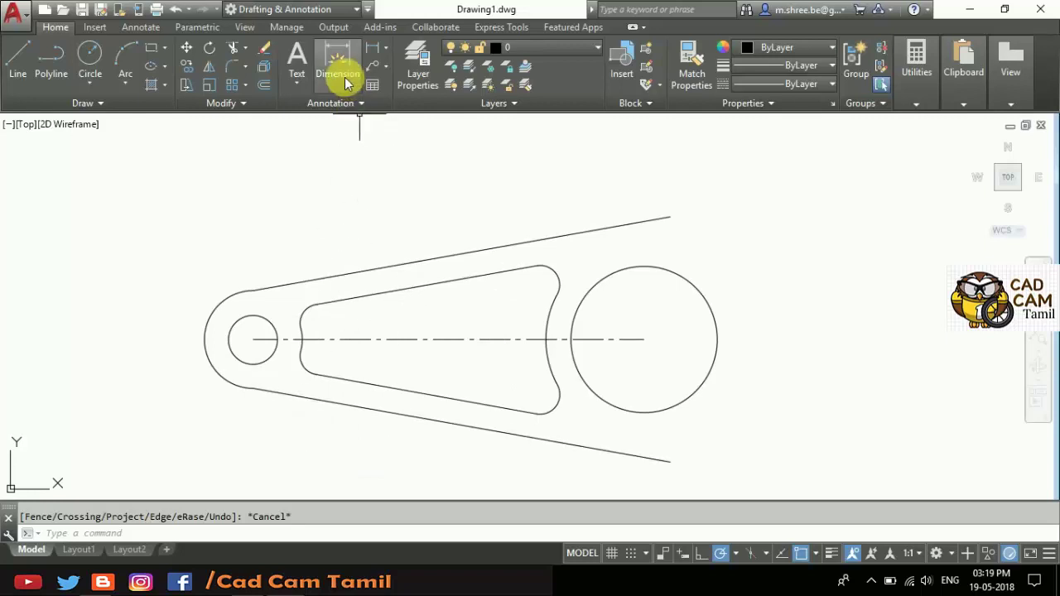
{"action": "left_click", "coordinate": [386, 49]}
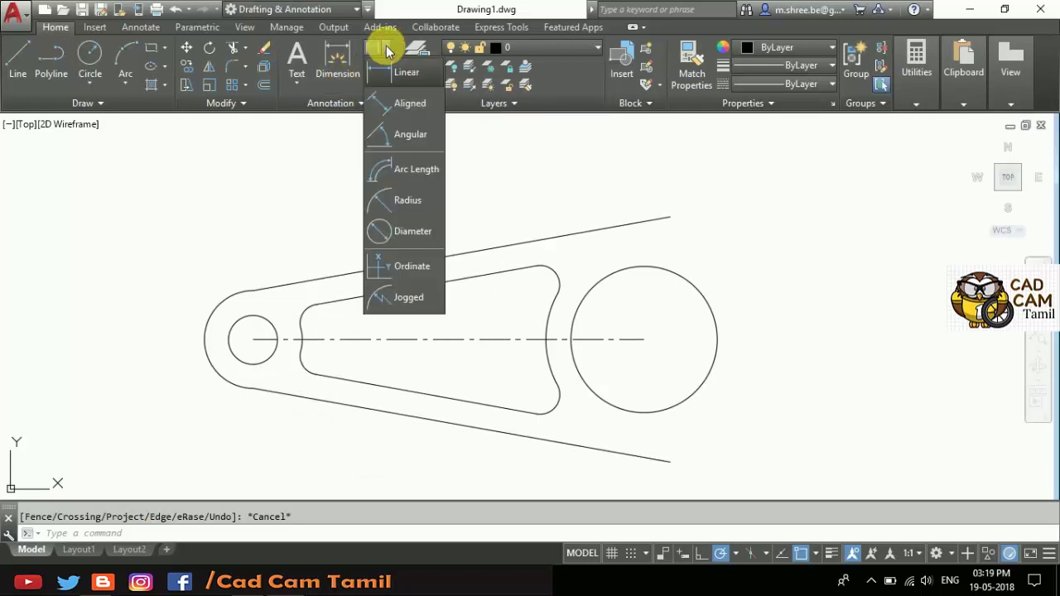
{"action": "left_click", "coordinate": [407, 134]}
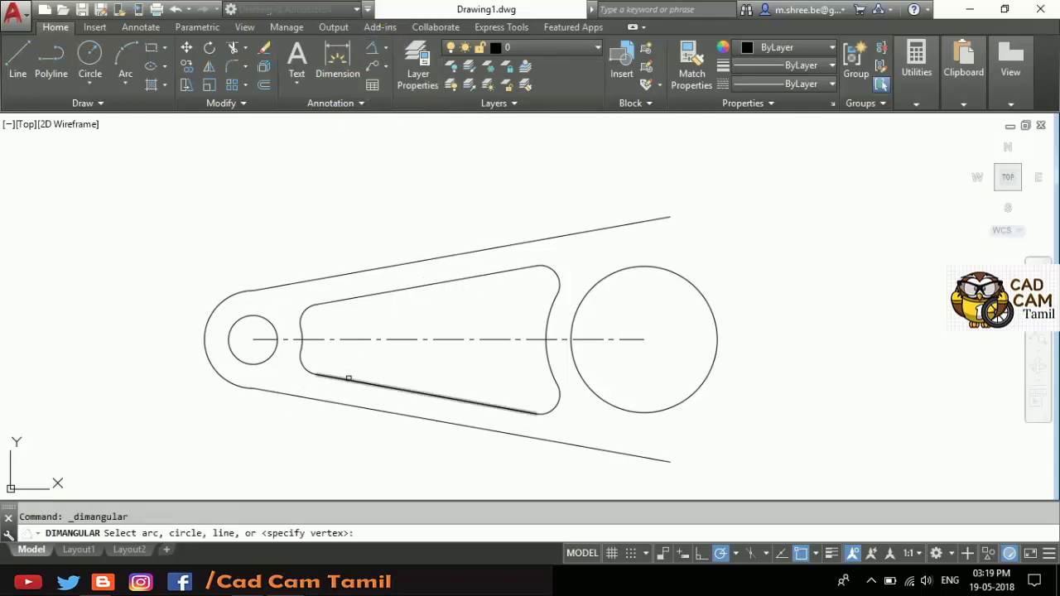
{"action": "left_click", "coordinate": [352, 381]}
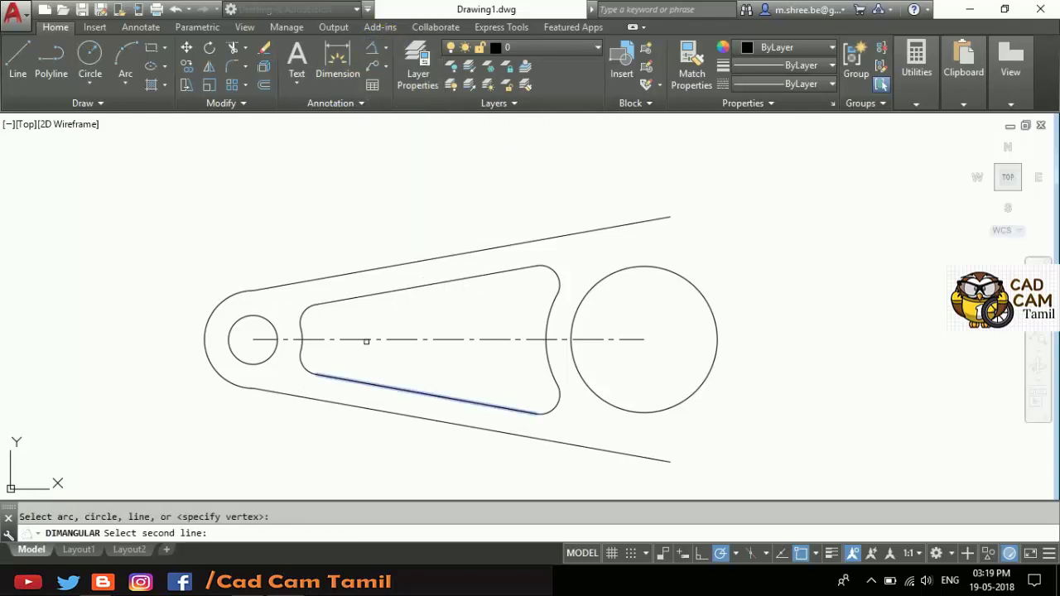
{"action": "left_click", "coordinate": [368, 295]}
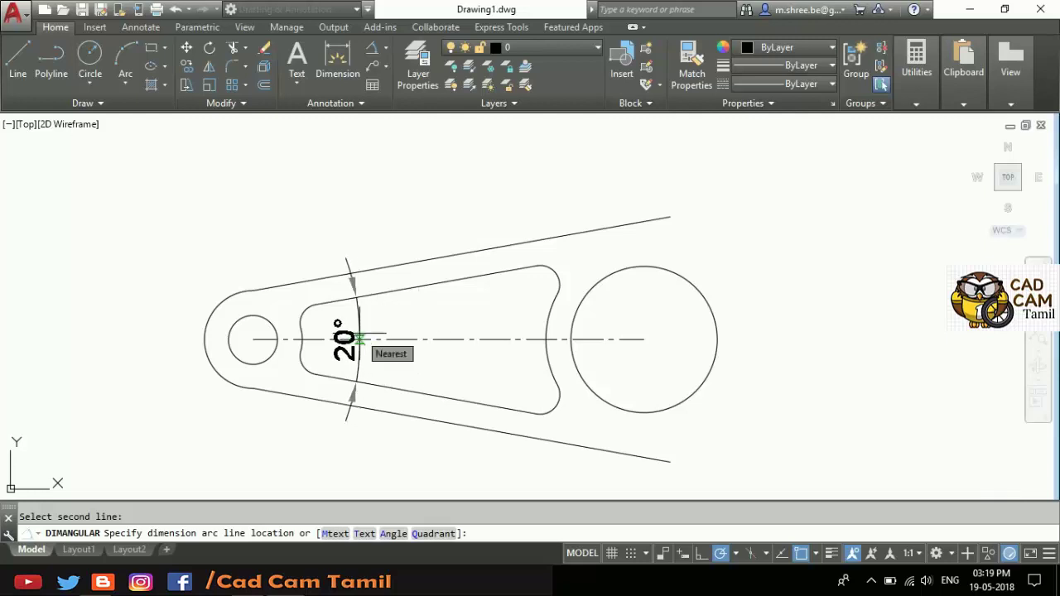
{"action": "key", "text": "Escape"}
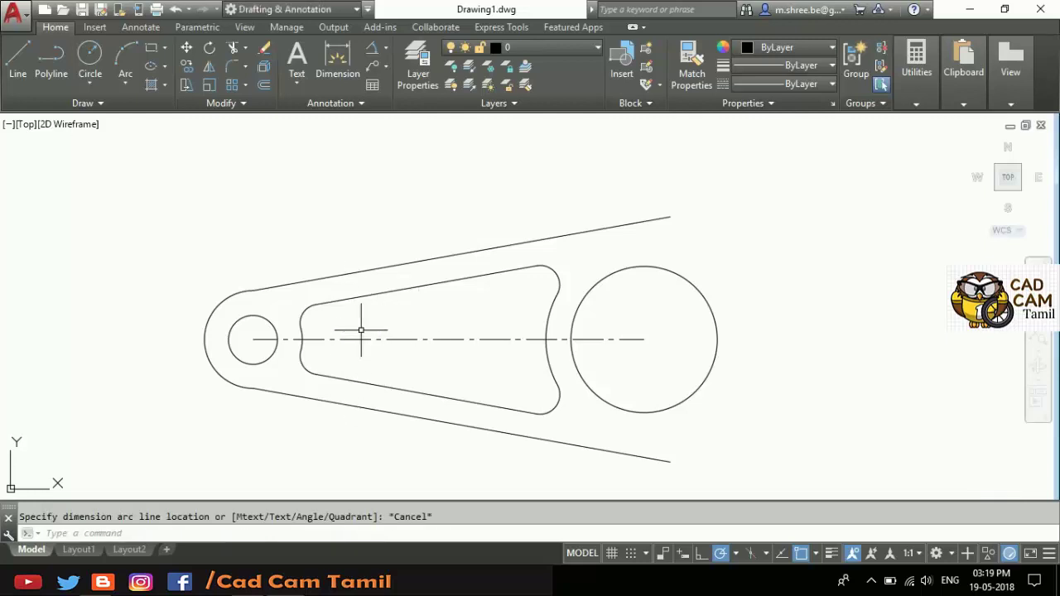
{"action": "scroll", "coordinate": [402, 372], "scroll_direction": "up", "scroll_amount": 2}
{"action": "scroll", "coordinate": [398, 371], "scroll_direction": "down", "scroll_amount": 3}
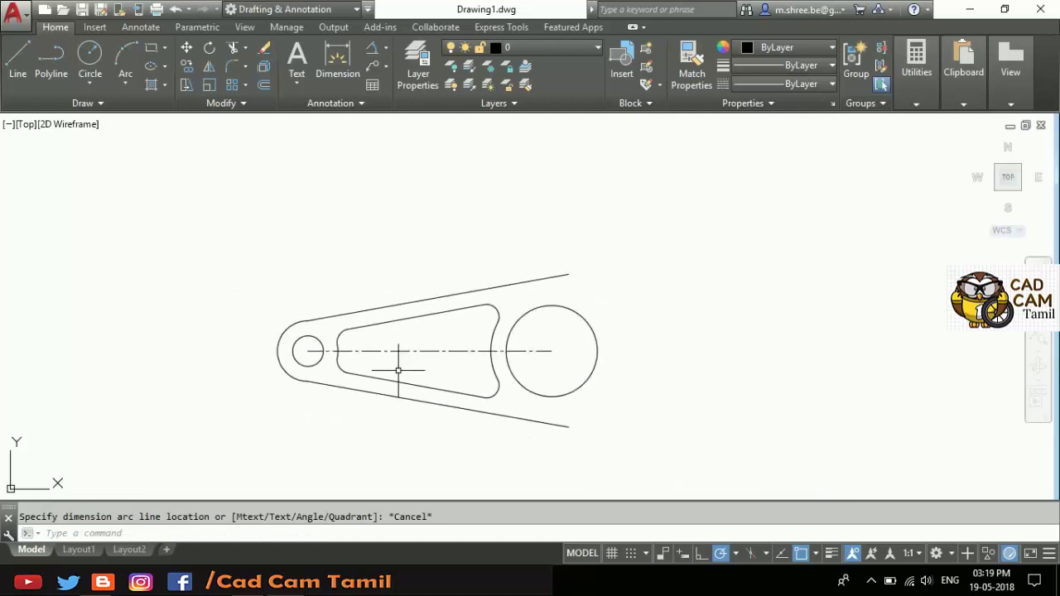
Step: Select the upper and lower tangent lines, the left end arc and the small circle
{"action": "left_click", "coordinate": [492, 287]}
{"action": "left_click", "coordinate": [287, 325]}
{"action": "left_click", "coordinate": [351, 389]}
{"action": "left_click", "coordinate": [322, 355]}
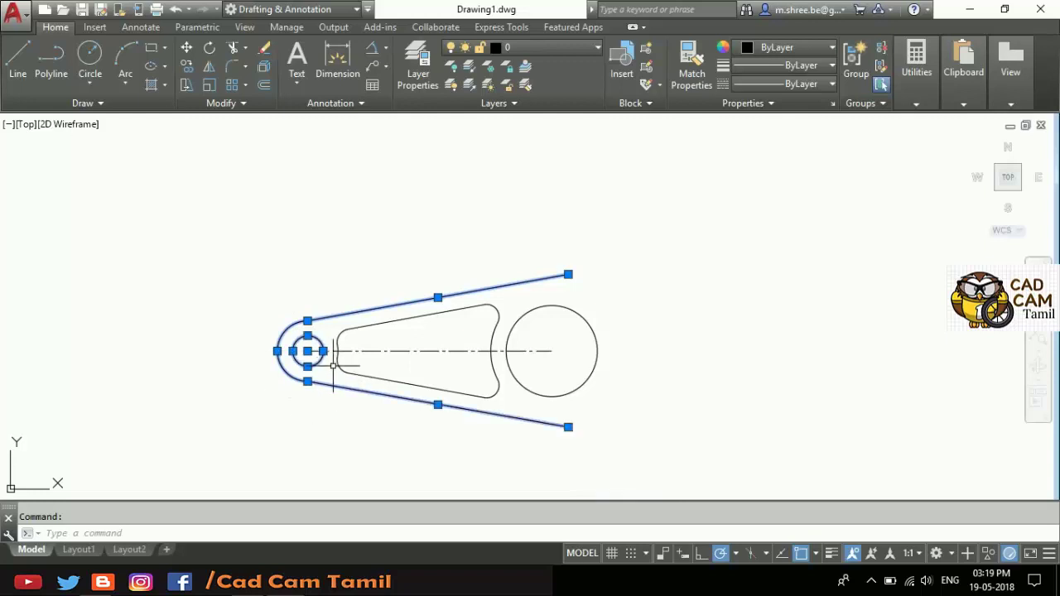
Step: Add all slot edges, slot fillets and the concave slot arc to the selection, window-selecting the left fillet
{"action": "left_click", "coordinate": [343, 361]}
{"action": "left_click", "coordinate": [367, 371]}
{"action": "left_click", "coordinate": [489, 389]}
{"action": "left_click", "coordinate": [493, 365]}
{"action": "left_click", "coordinate": [493, 307]}
{"action": "left_click", "coordinate": [419, 315]}
{"action": "left_click", "coordinate": [340, 334]}
{"action": "left_click", "coordinate": [340, 333]}
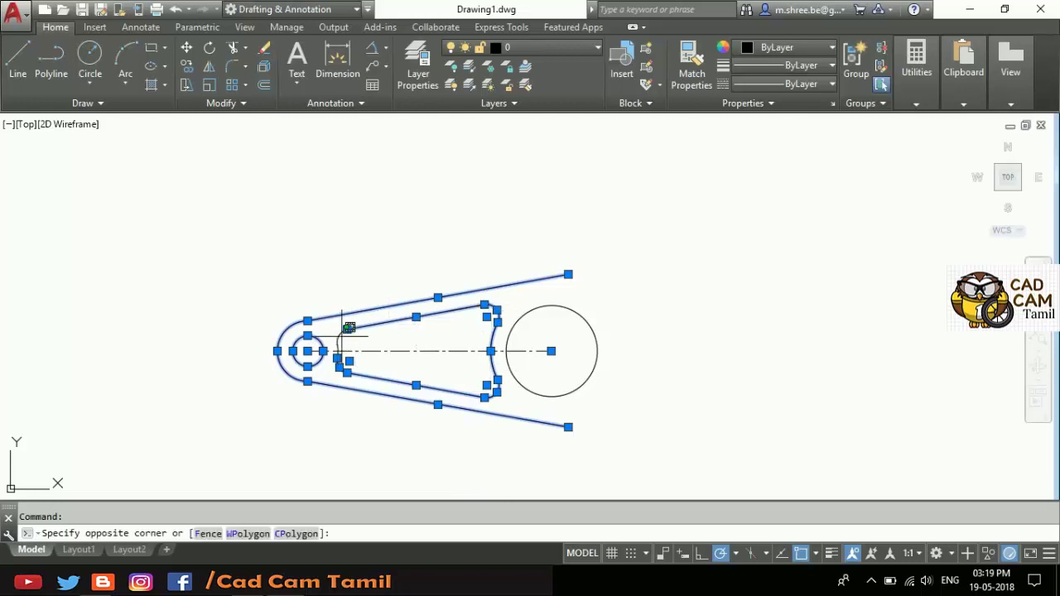
{"action": "left_click", "coordinate": [329, 361]}
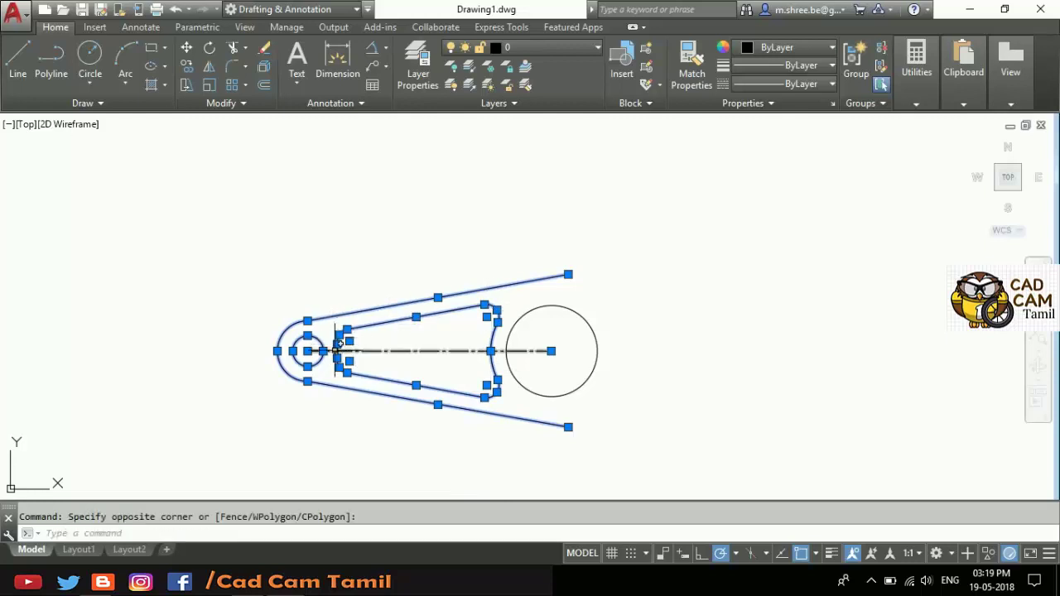
Step: Open the Modify panel's Array dropdown to choose an array type
{"action": "scroll", "coordinate": [335, 353], "scroll_direction": "down", "scroll_amount": 5}
{"action": "scroll", "coordinate": [341, 351], "scroll_direction": "up", "scroll_amount": 10}
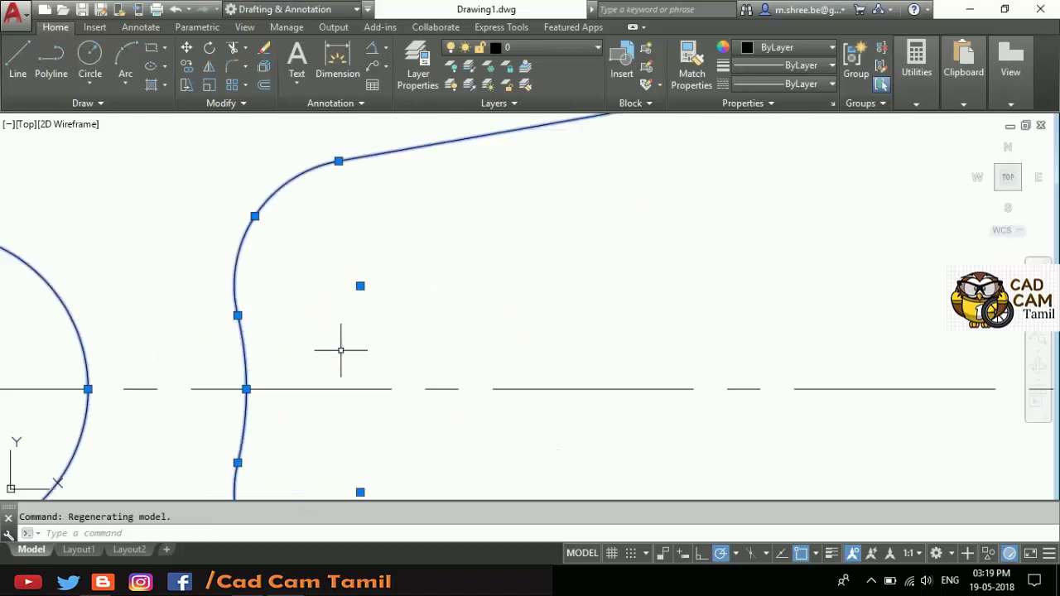
{"action": "scroll", "coordinate": [313, 383], "scroll_direction": "down", "scroll_amount": 5}
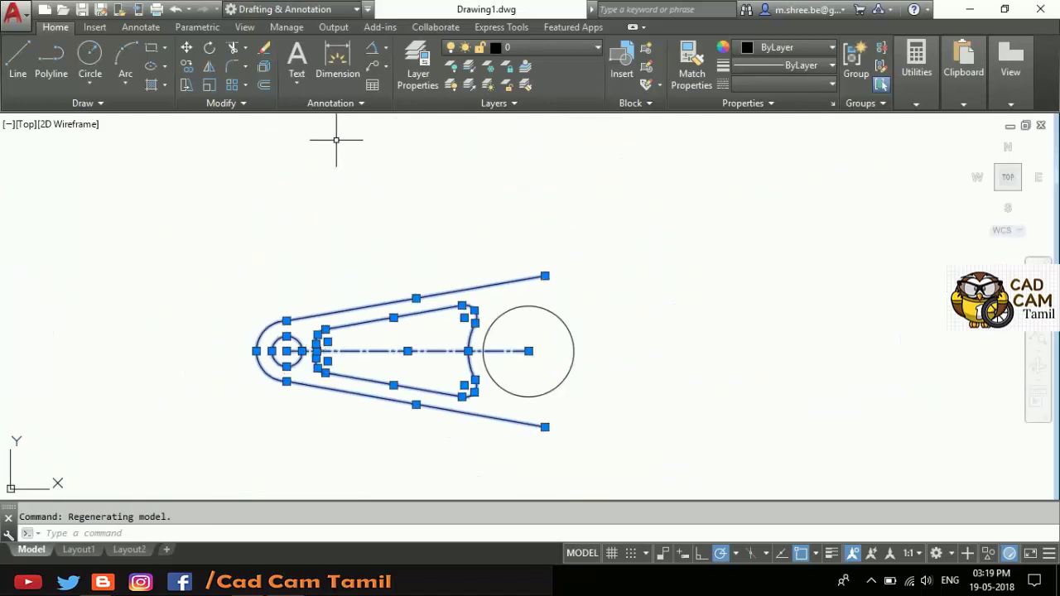
{"action": "left_click", "coordinate": [240, 85]}
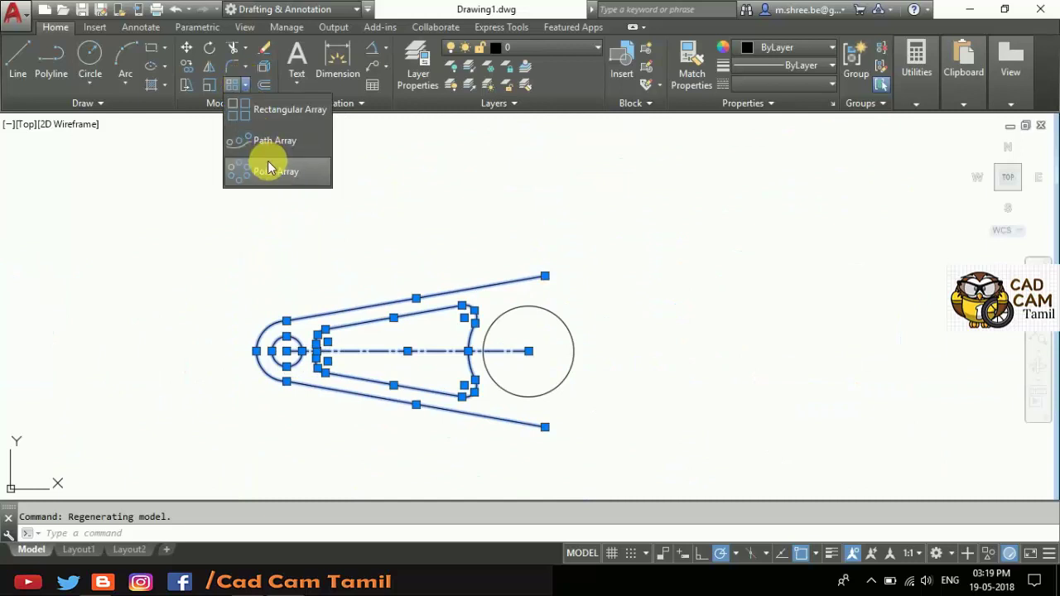
Step: Create a 3-item polar array of the arm about the large circle's centre, spaced 120°
{"action": "left_click", "coordinate": [261, 168]}
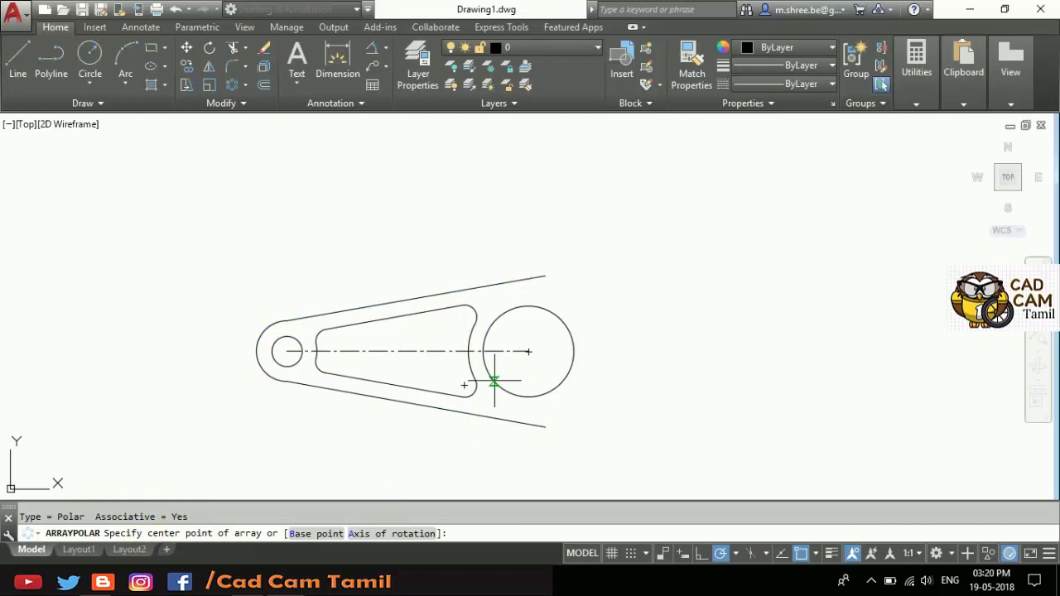
{"action": "left_click", "coordinate": [528, 352]}
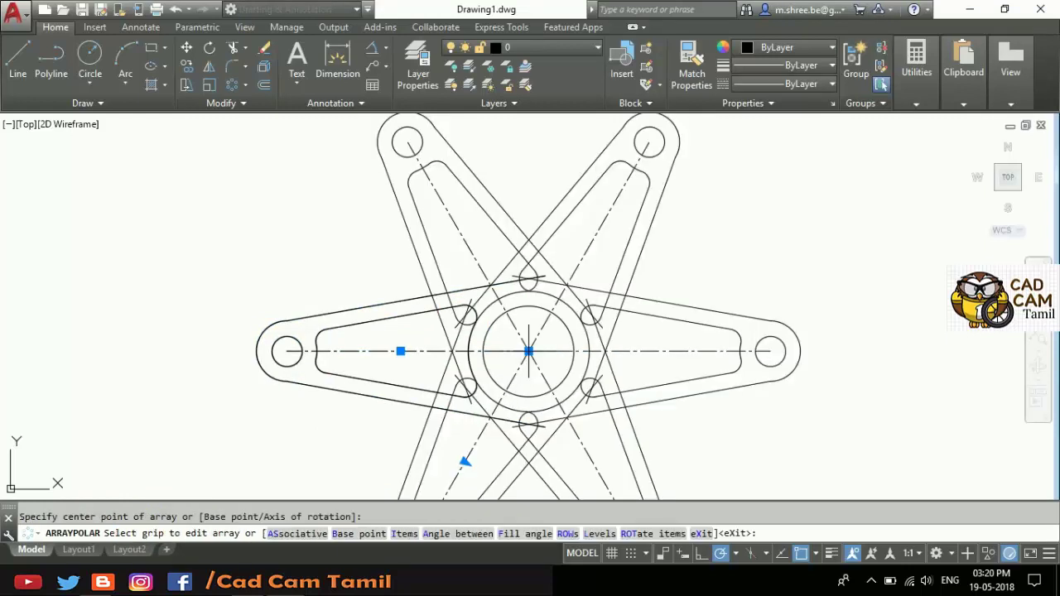
{"action": "left_click", "coordinate": [156, 48]}
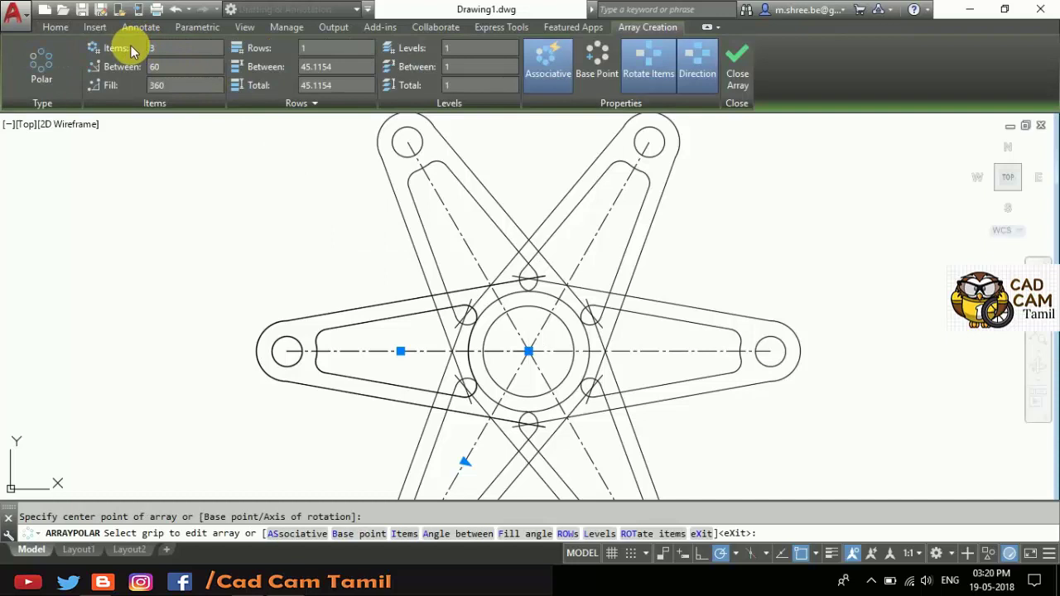
{"action": "key", "text": "Return"}
{"action": "scroll", "coordinate": [406, 256], "scroll_direction": "down", "scroll_amount": 2}
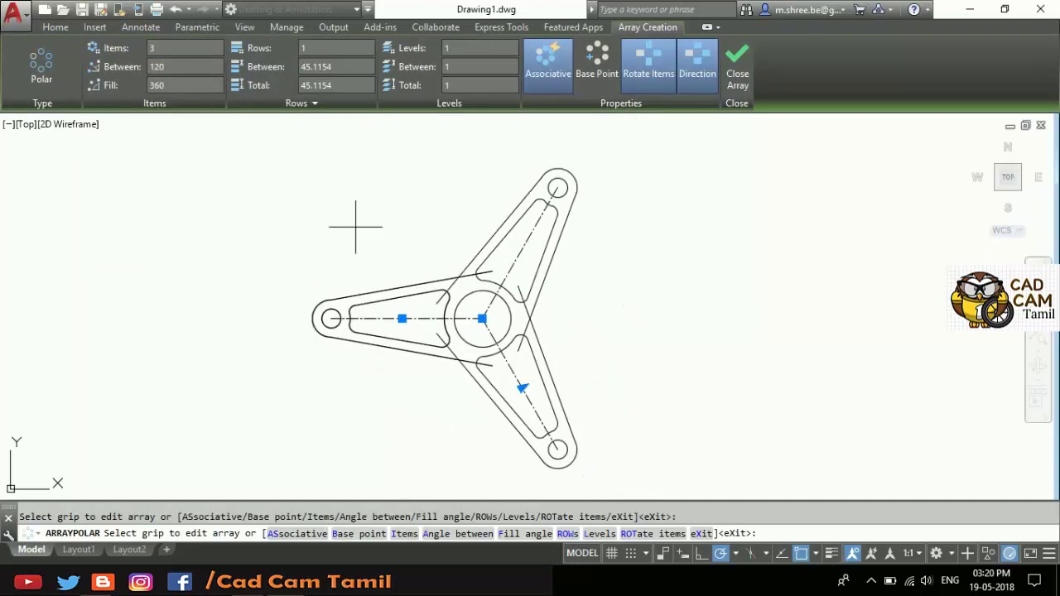
{"action": "left_click", "coordinate": [737, 66]}
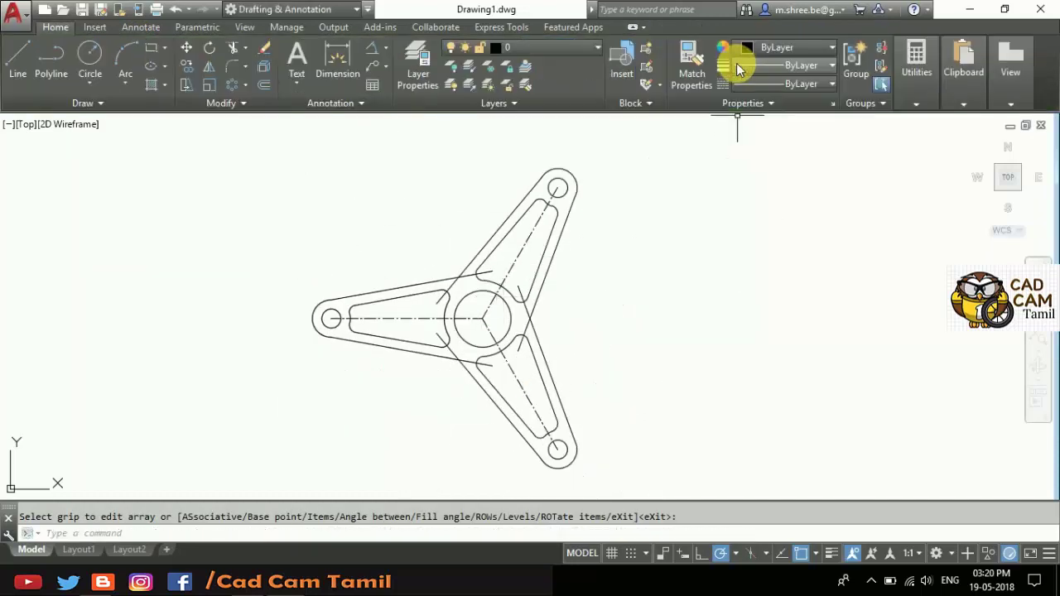
{"action": "scroll", "coordinate": [438, 238], "scroll_direction": "down", "scroll_amount": 4}
{"action": "scroll", "coordinate": [451, 258], "scroll_direction": "up", "scroll_amount": 6}
{"action": "scroll", "coordinate": [452, 258], "scroll_direction": "up", "scroll_amount": 2}
{"action": "scroll", "coordinate": [450, 249], "scroll_direction": "down", "scroll_amount": 2}
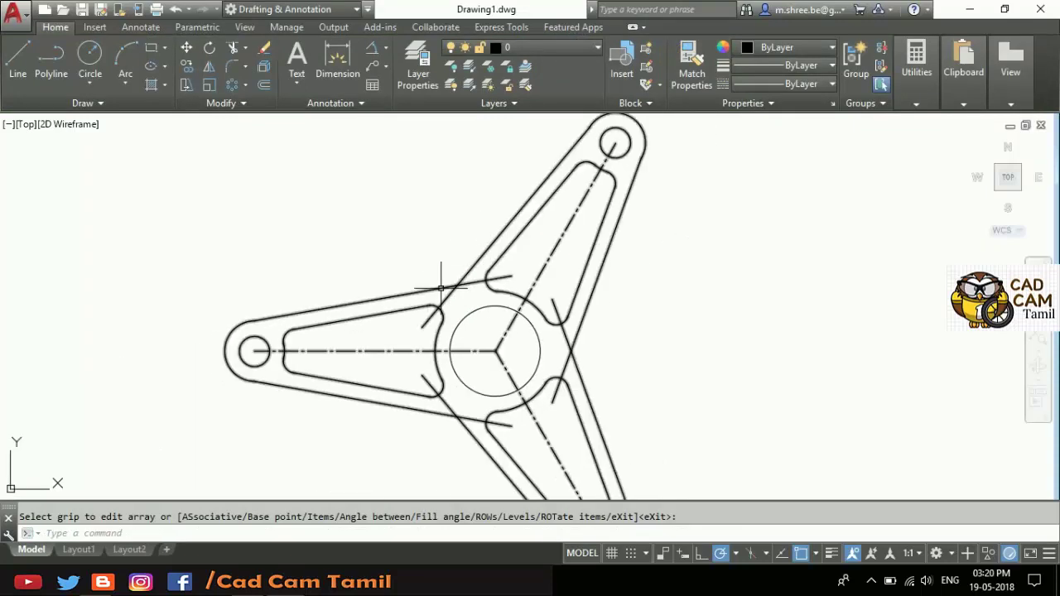
{"action": "key", "text": "alt+Tab"}
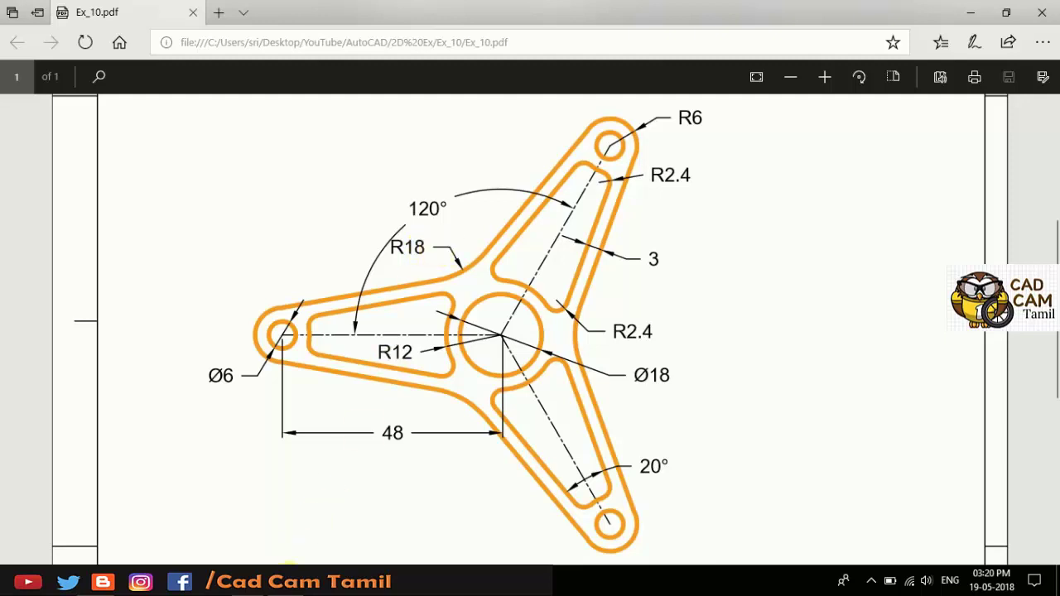
{"action": "left_click", "coordinate": [298, 582]}
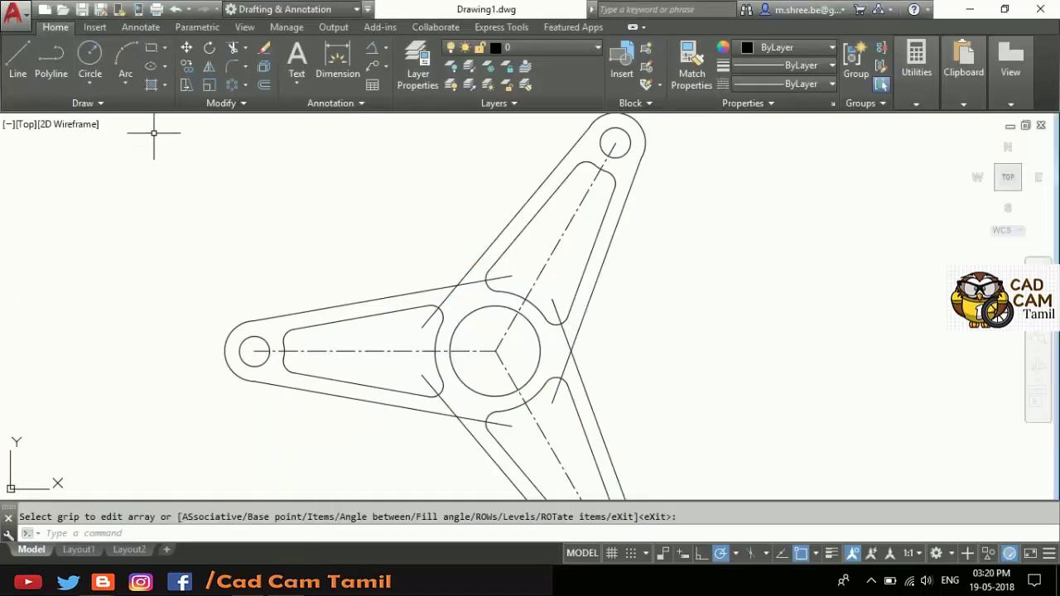
Step: Draw an R18 circle tangent to the left arm's upper edge and the upper arm
{"action": "left_click", "coordinate": [90, 84]}
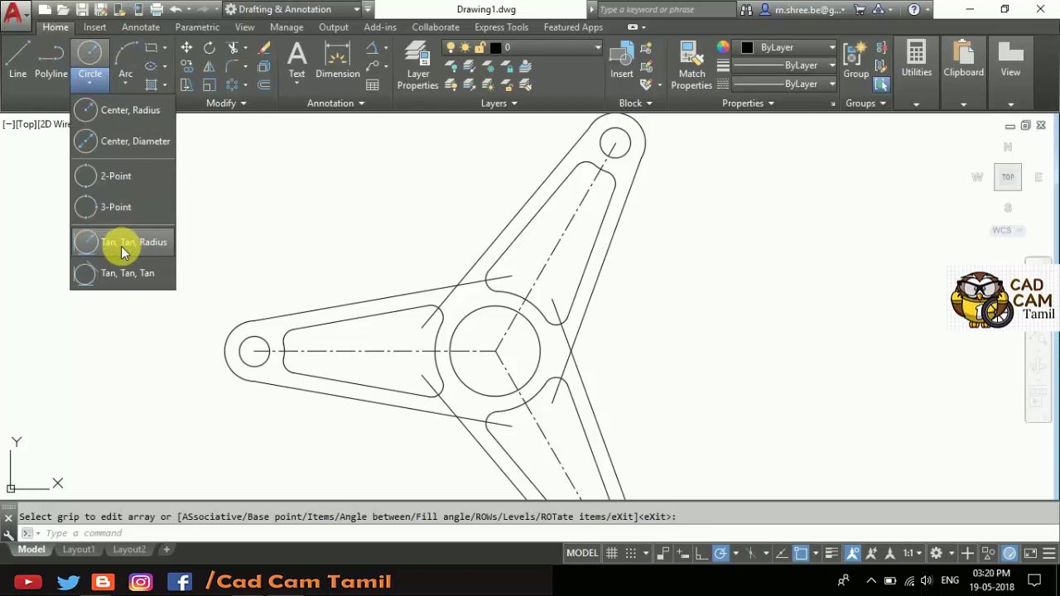
{"action": "left_click", "coordinate": [88, 241]}
{"action": "left_click", "coordinate": [417, 294]}
{"action": "left_click", "coordinate": [479, 255]}
{"action": "type", "text": "1"}
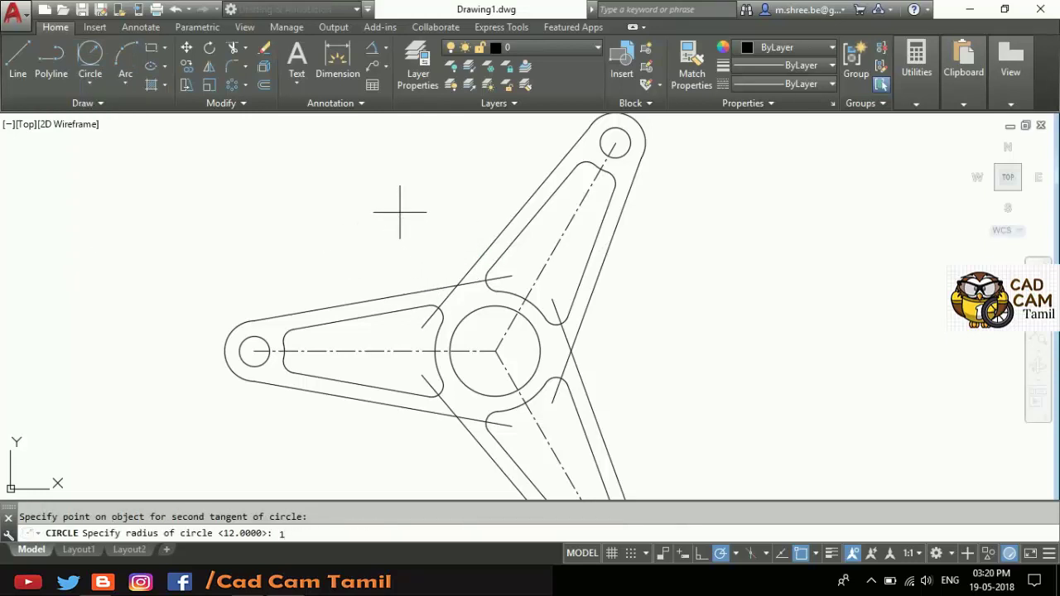
{"action": "key", "text": "Return"}
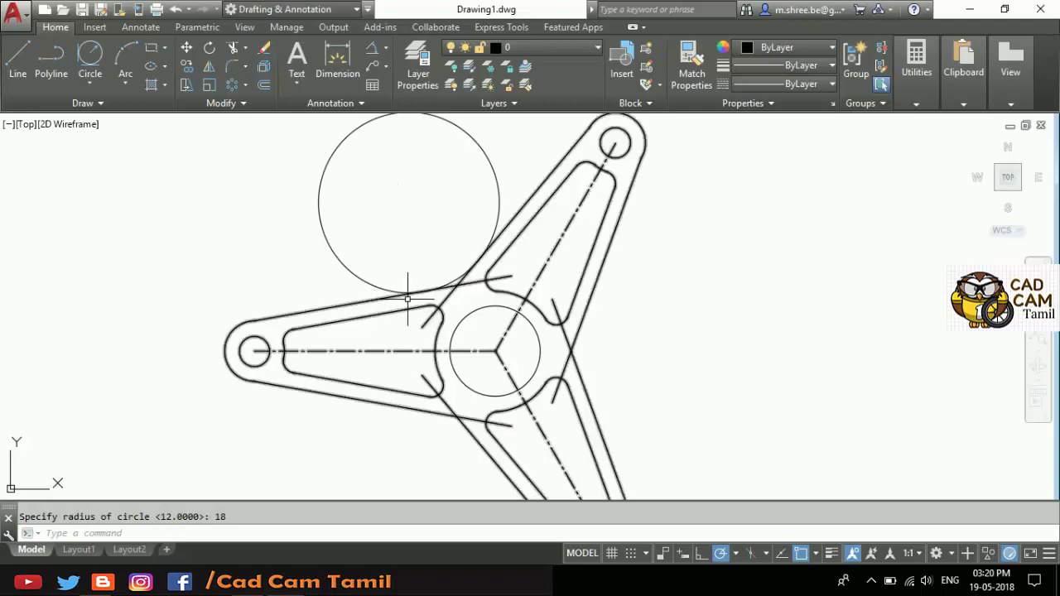
Step: Draw a second R18 tangent circle between the lower-right and upper-right arms
{"action": "key", "text": "Return"}
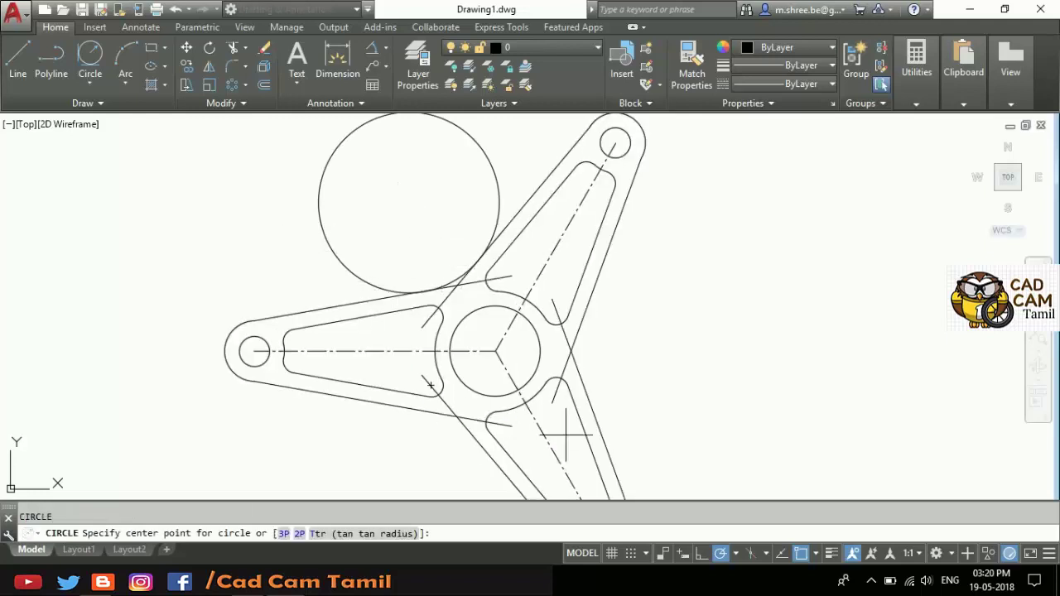
{"action": "left_click", "coordinate": [588, 404]}
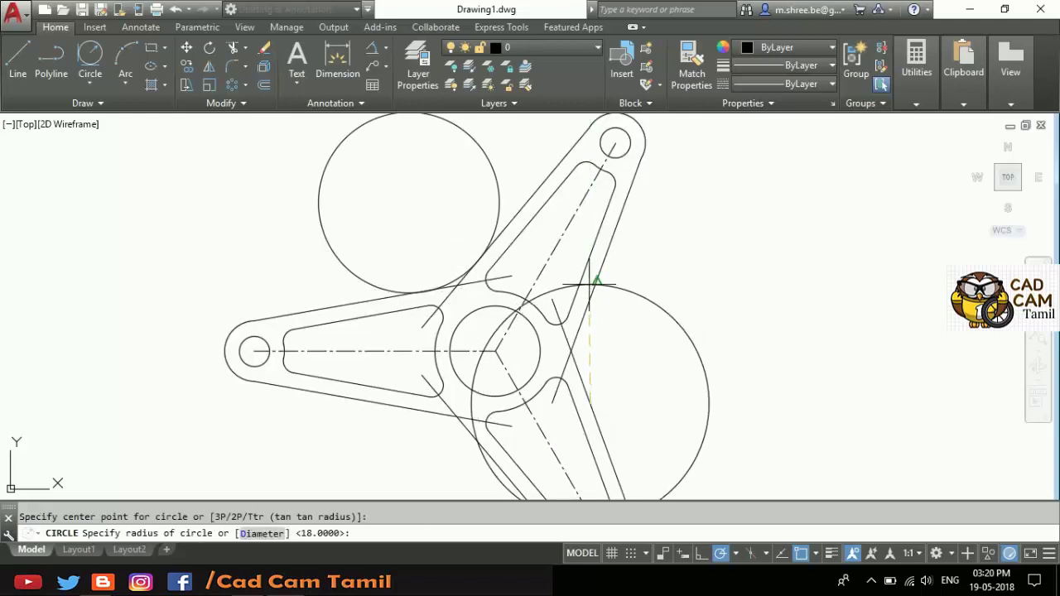
{"action": "key", "text": "Escape"}
{"action": "left_click", "coordinate": [90, 57]}
{"action": "left_click", "coordinate": [609, 434]}
{"action": "left_click", "coordinate": [591, 291]}
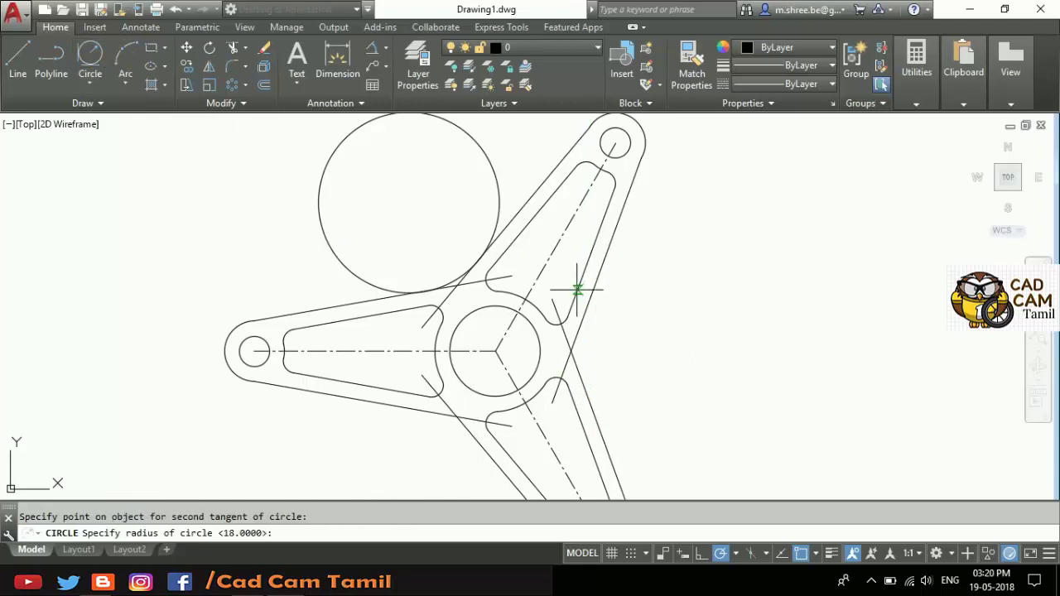
{"action": "type", "text": "18"}
{"action": "key", "text": "Return"}
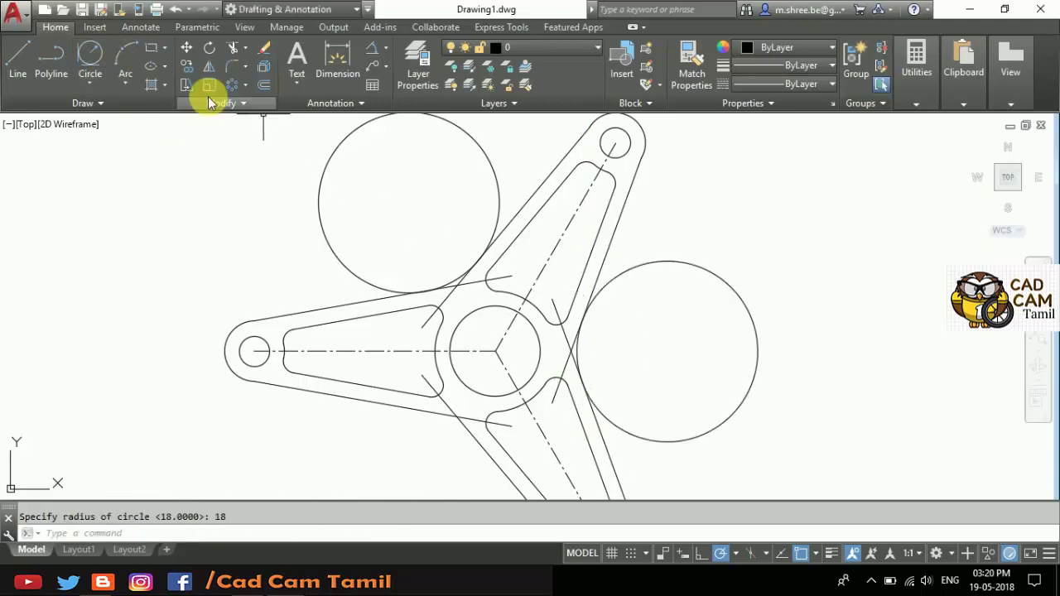
Step: Draw the third R18 tangent circle between the lower arm and the left arm's lower edge
{"action": "left_click", "coordinate": [91, 53]}
{"action": "left_click", "coordinate": [489, 464]}
{"action": "left_click", "coordinate": [399, 406]}
{"action": "type", "text": "18"}
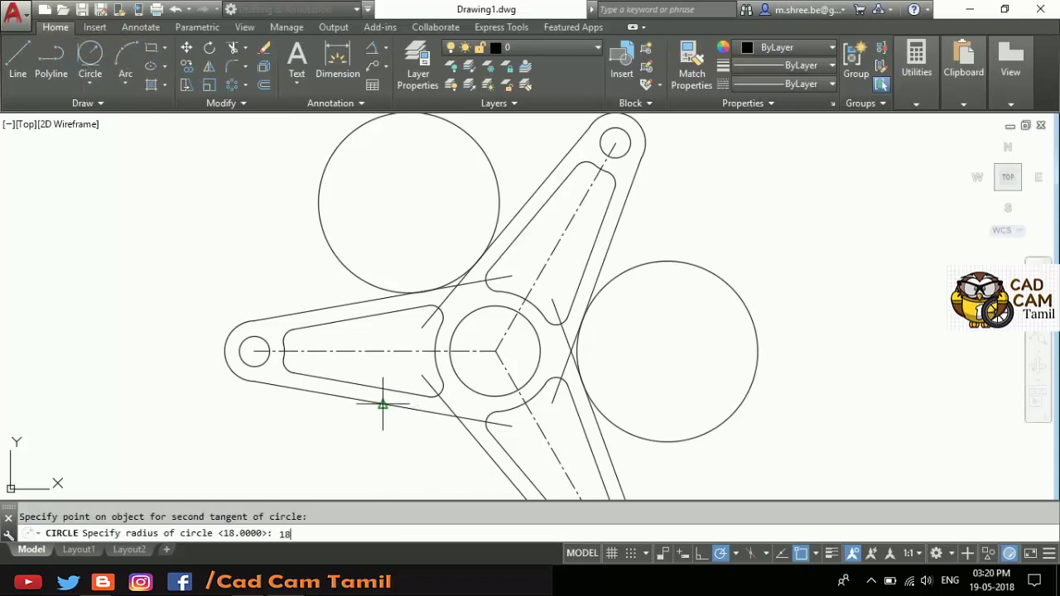
{"action": "key", "text": "Return"}
Step: Trim the R18 circles' outer portions into blend arcs and remove a leftover diagonal stub near the hub
{"action": "left_click", "coordinate": [234, 47]}
{"action": "key", "text": "Return"}
{"action": "left_click", "coordinate": [381, 292]}
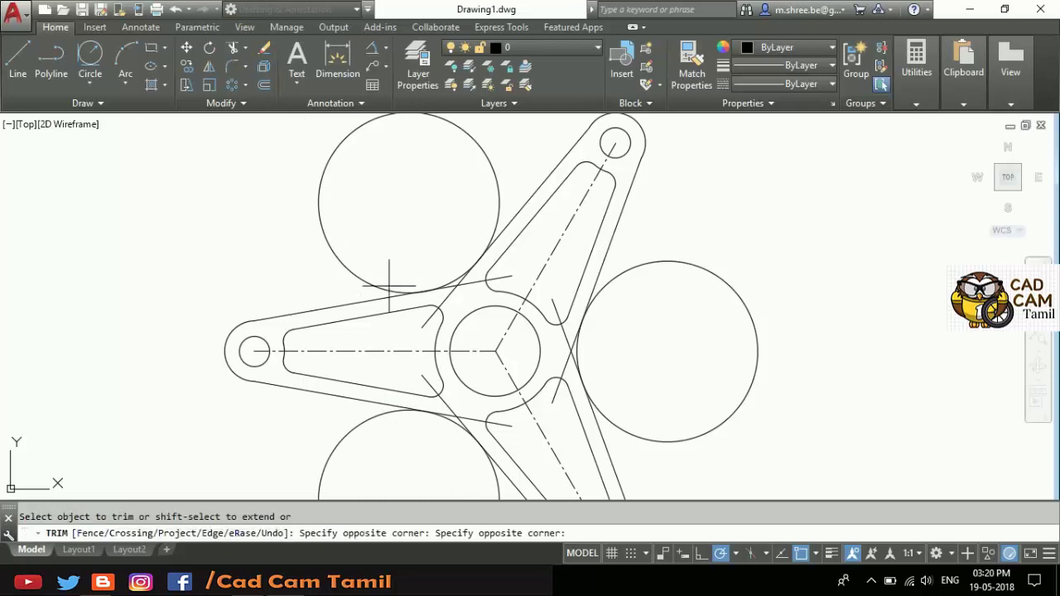
{"action": "scroll", "coordinate": [401, 402], "scroll_direction": "down", "scroll_amount": 3}
{"action": "left_click", "coordinate": [410, 404]}
{"action": "scroll", "coordinate": [409, 397], "scroll_direction": "up", "scroll_amount": 3}
{"action": "scroll", "coordinate": [414, 295], "scroll_direction": "down", "scroll_amount": 5}
{"action": "scroll", "coordinate": [434, 343], "scroll_direction": "up", "scroll_amount": 6}
{"action": "scroll", "coordinate": [445, 286], "scroll_direction": "down", "scroll_amount": 5}
{"action": "scroll", "coordinate": [478, 356], "scroll_direction": "up", "scroll_amount": 2}
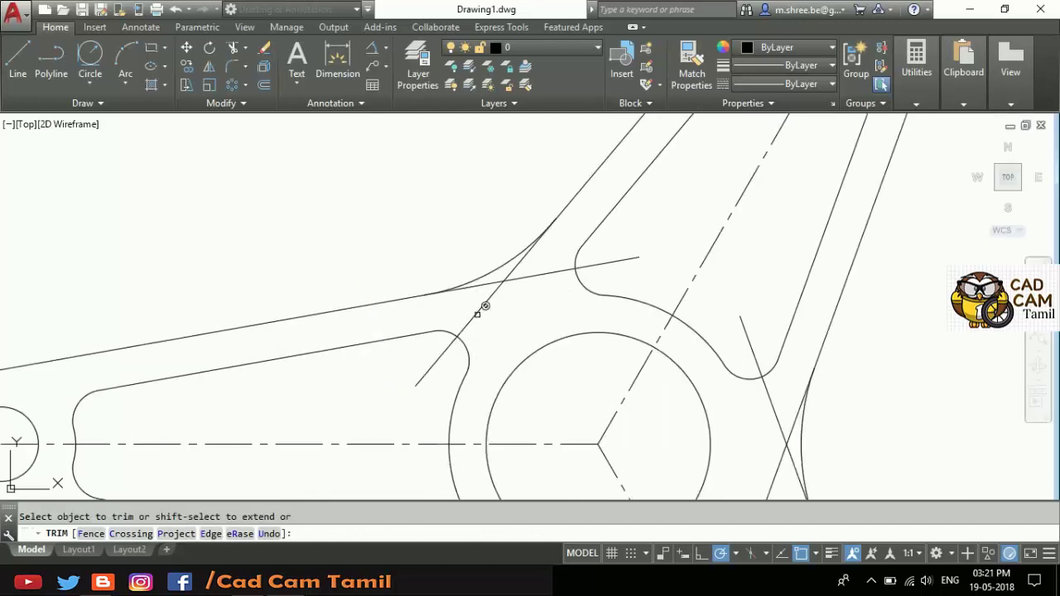
{"action": "left_click", "coordinate": [478, 307]}
{"action": "scroll", "coordinate": [472, 271], "scroll_direction": "down", "scroll_amount": 2}
{"action": "scroll", "coordinate": [472, 269], "scroll_direction": "down", "scroll_amount": 2}
{"action": "scroll", "coordinate": [472, 269], "scroll_direction": "down", "scroll_amount": 2}
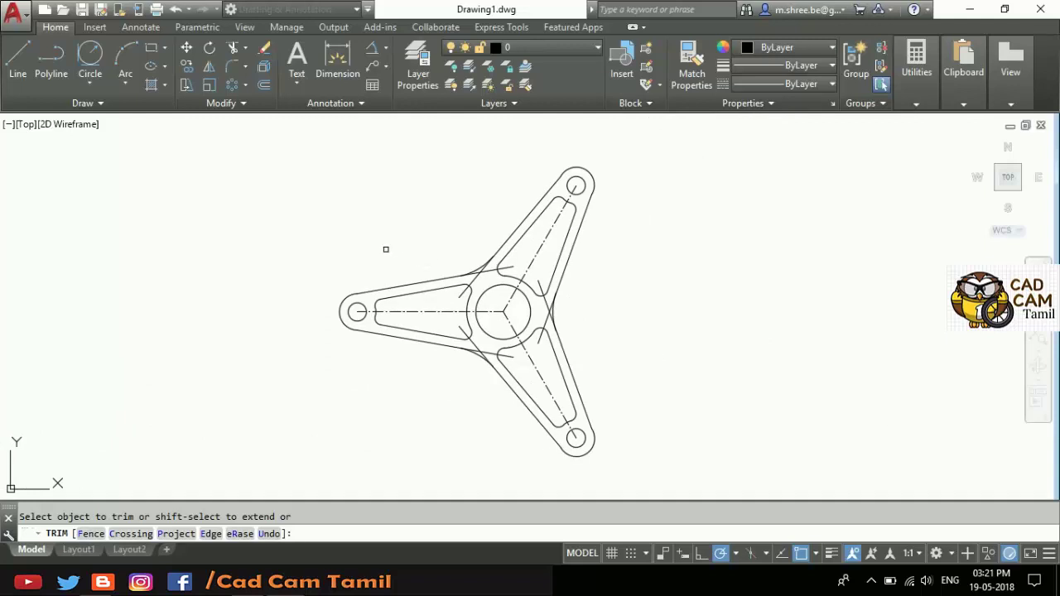
{"action": "key", "text": "Escape"}
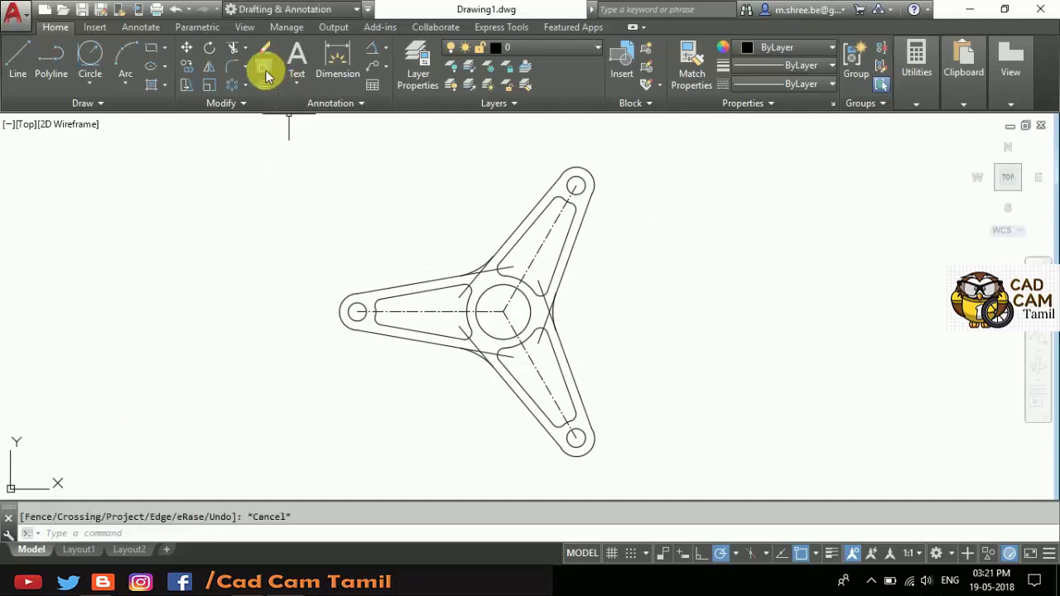
Step: Explode the arrayed arms into separate objects with a window around the whole bracket
{"action": "left_click", "coordinate": [265, 73]}
{"action": "left_click", "coordinate": [260, 131]}
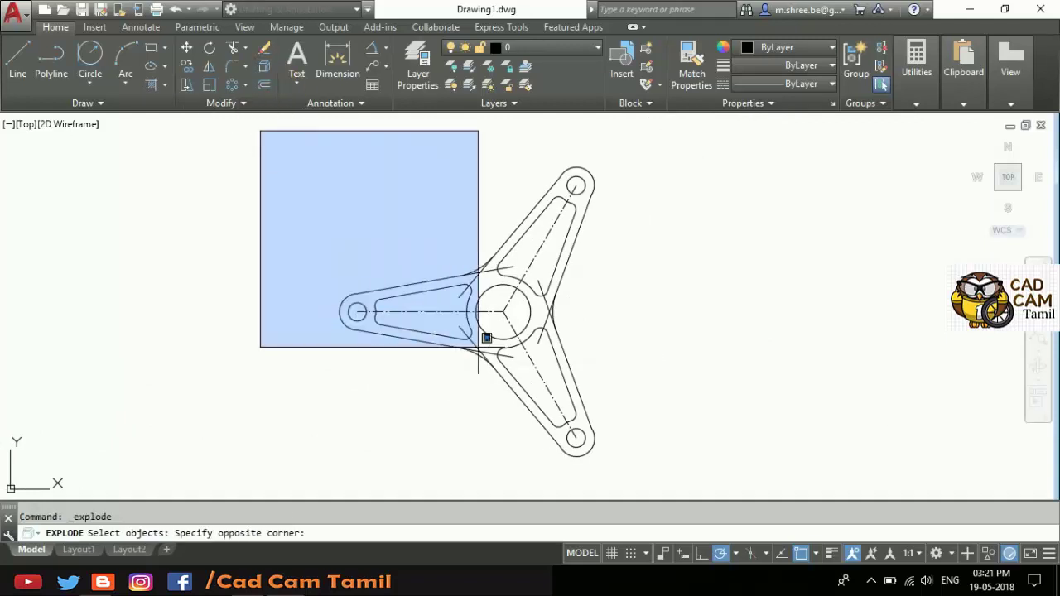
{"action": "left_click", "coordinate": [640, 463]}
{"action": "key", "text": "Return"}
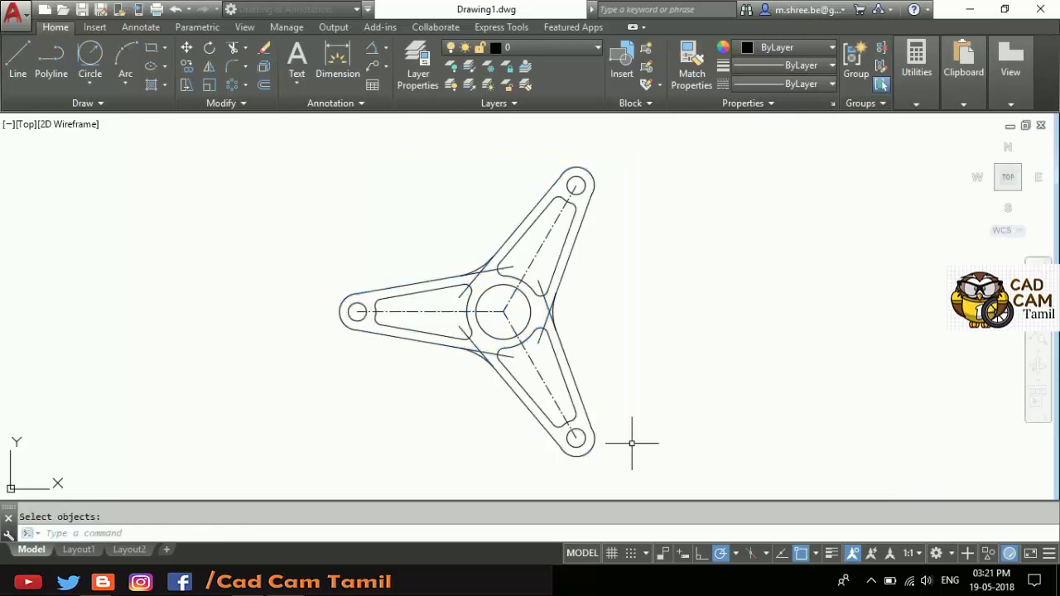
Step: Trim the line stubs at the upper-left blend and the short diagonal stub near the left arm
{"action": "left_click", "coordinate": [234, 50]}
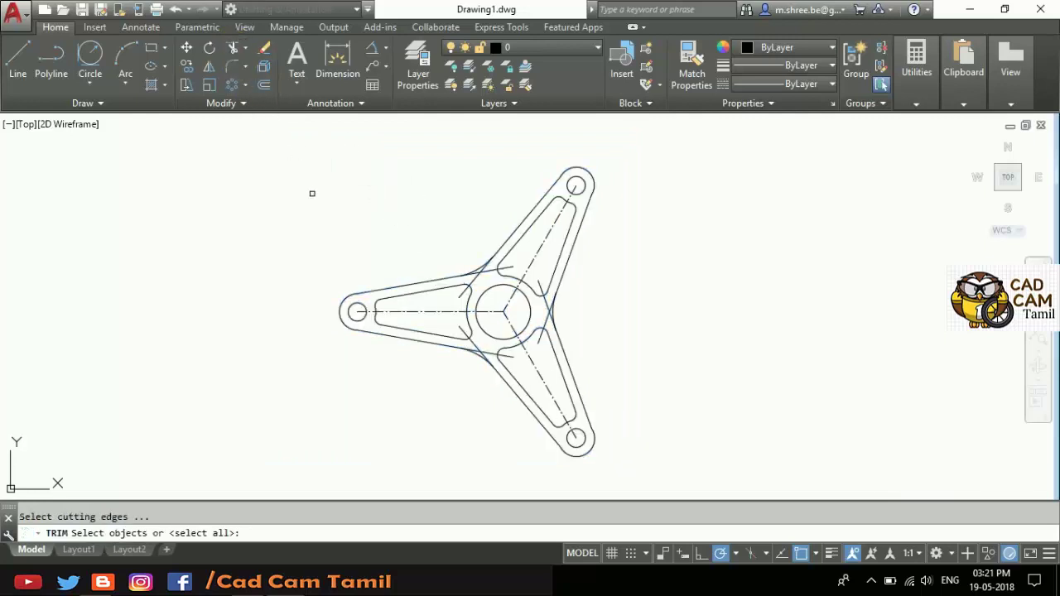
{"action": "key", "text": "Return"}
{"action": "scroll", "coordinate": [484, 275], "scroll_direction": "up", "scroll_amount": 5}
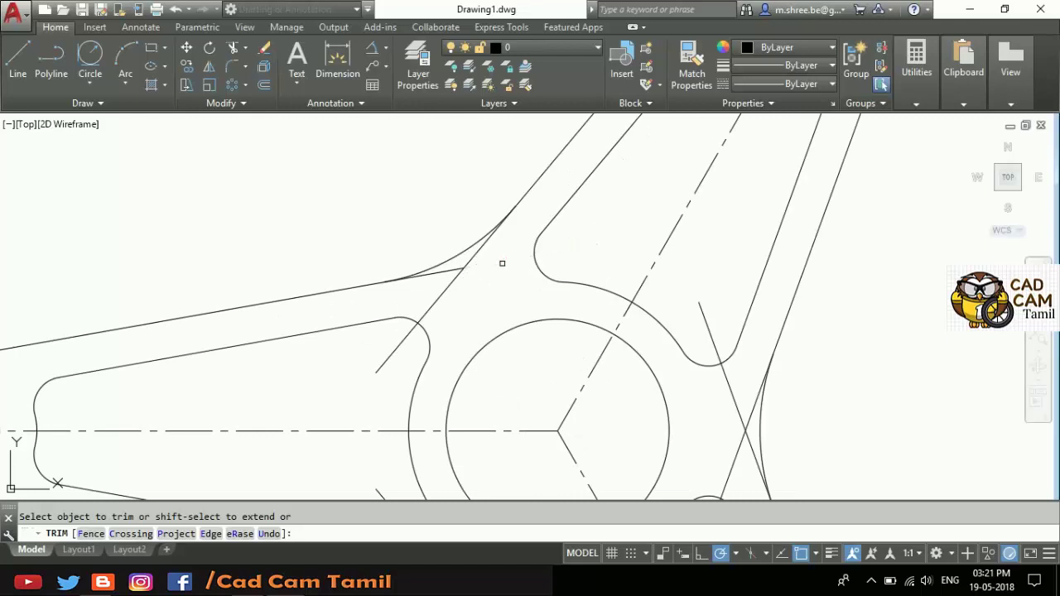
{"action": "left_click", "coordinate": [465, 258]}
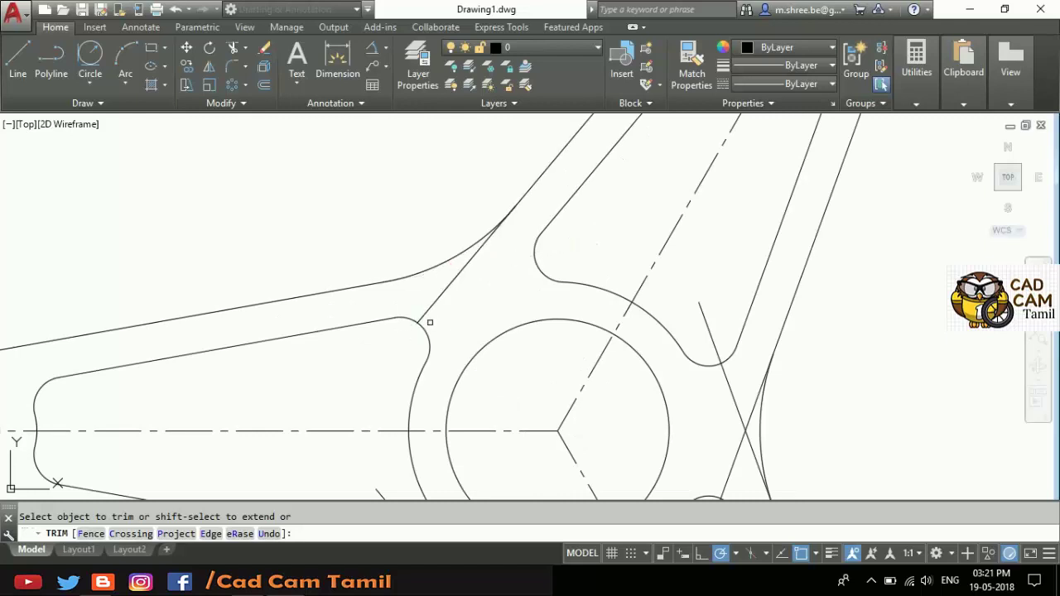
{"action": "left_click", "coordinate": [434, 306]}
{"action": "scroll", "coordinate": [403, 194], "scroll_direction": "up", "scroll_amount": 2}
{"action": "scroll", "coordinate": [409, 216], "scroll_direction": "down", "scroll_amount": 4}
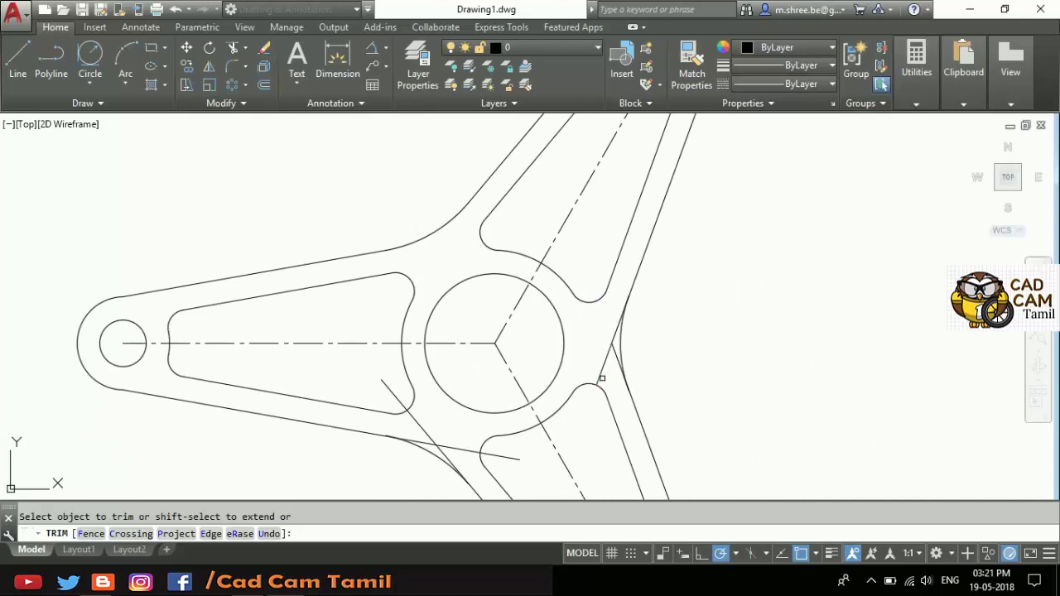
Step: Trim the leftover stubs beside the right blend and at the lower blend
{"action": "left_click", "coordinate": [617, 352]}
{"action": "left_click", "coordinate": [613, 338]}
{"action": "scroll", "coordinate": [612, 342], "scroll_direction": "up", "scroll_amount": 3}
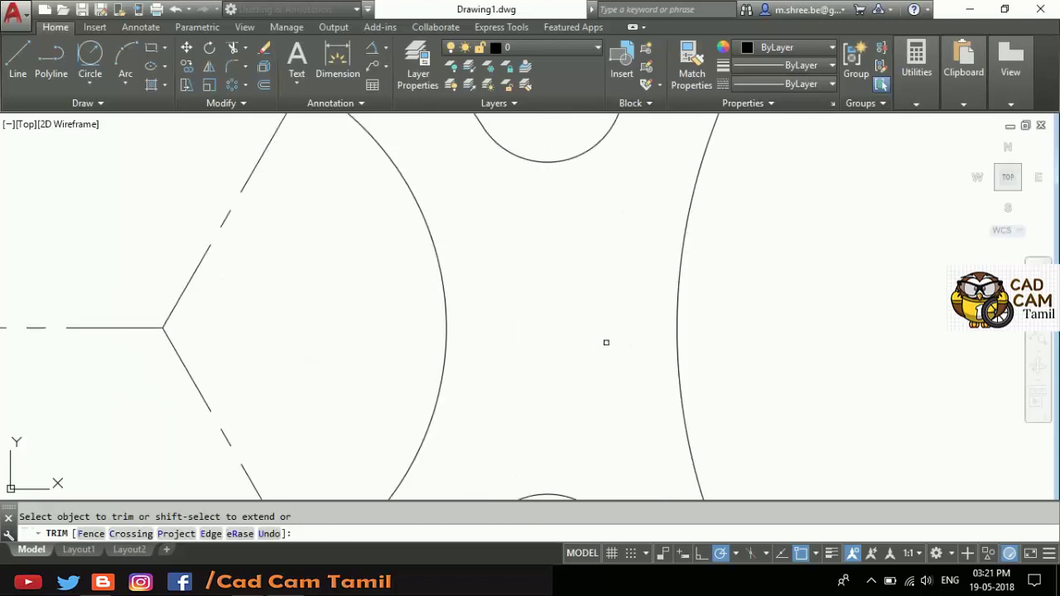
{"action": "scroll", "coordinate": [564, 394], "scroll_direction": "down", "scroll_amount": 5}
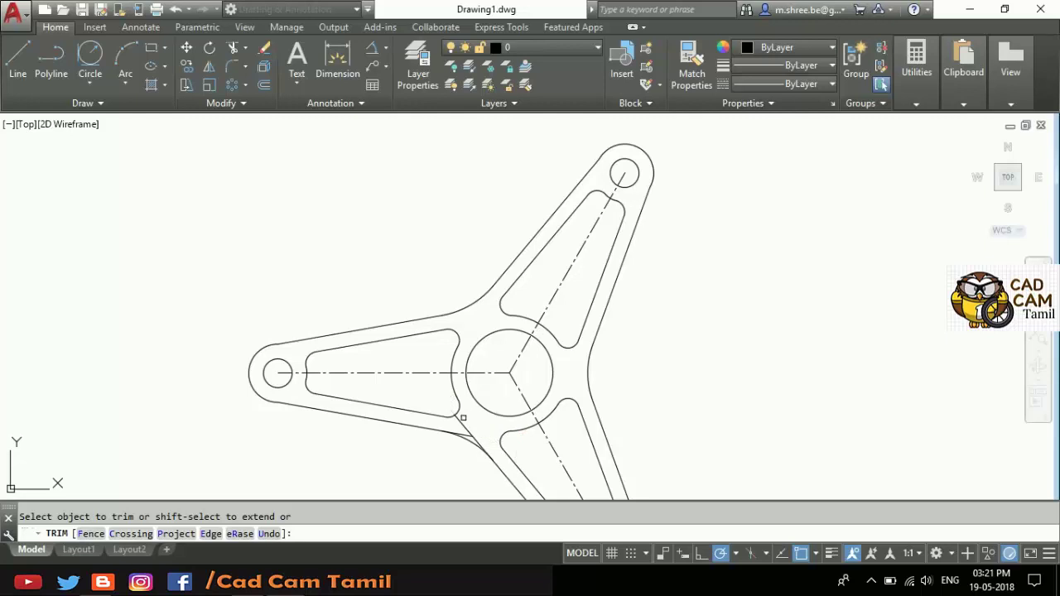
{"action": "left_click_drag", "start_coordinate": [461, 418], "coordinate": [467, 407]}
{"action": "scroll", "coordinate": [468, 431], "scroll_direction": "down", "scroll_amount": 3}
{"action": "scroll", "coordinate": [474, 435], "scroll_direction": "up", "scroll_amount": 5}
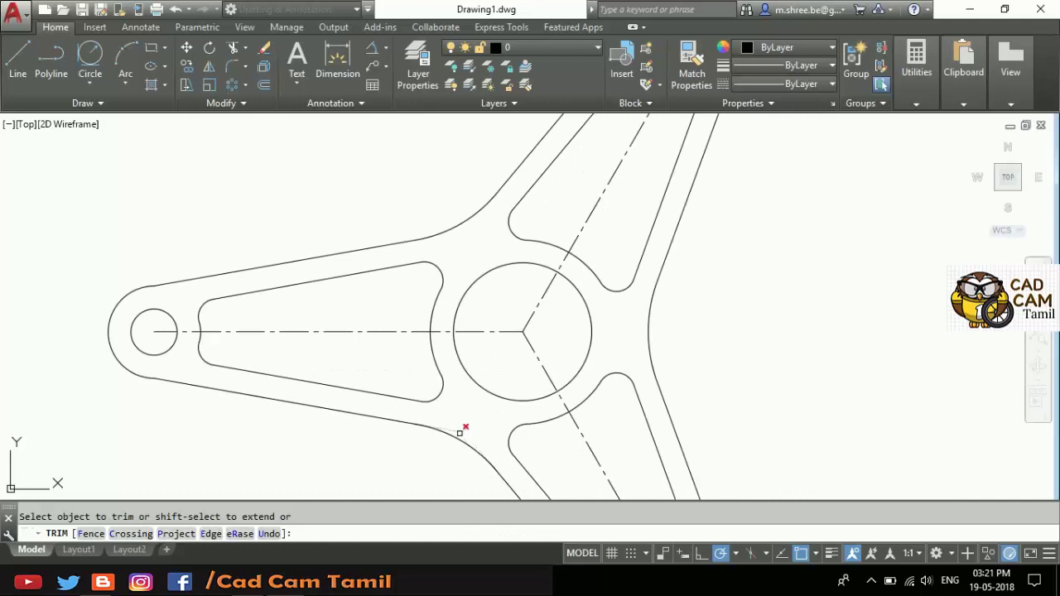
{"action": "scroll", "coordinate": [461, 431], "scroll_direction": "up", "scroll_amount": 2}
{"action": "scroll", "coordinate": [464, 387], "scroll_direction": "down", "scroll_amount": 3}
{"action": "scroll", "coordinate": [468, 390], "scroll_direction": "down", "scroll_amount": 4}
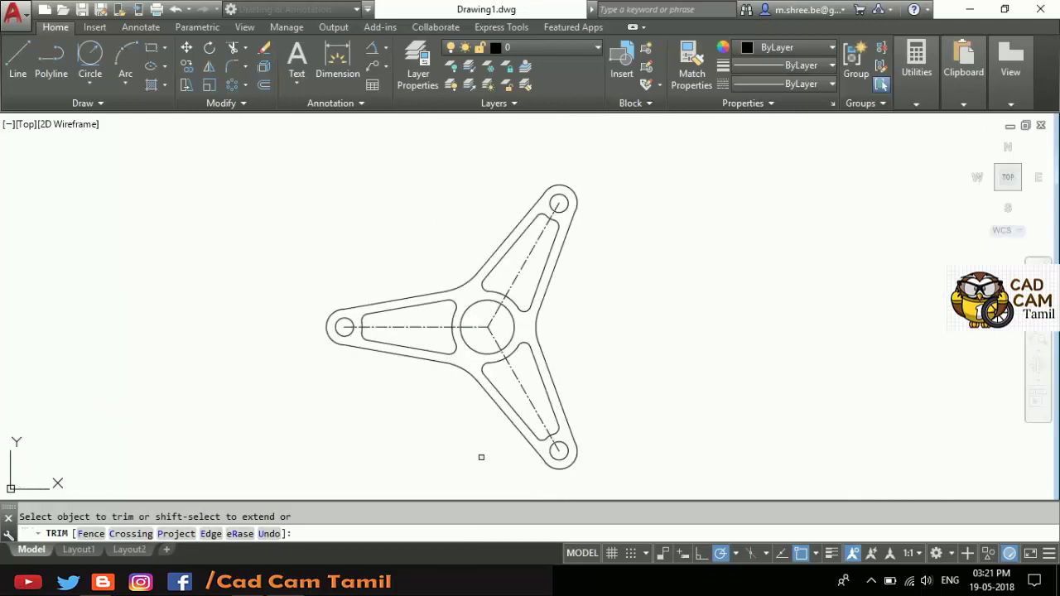